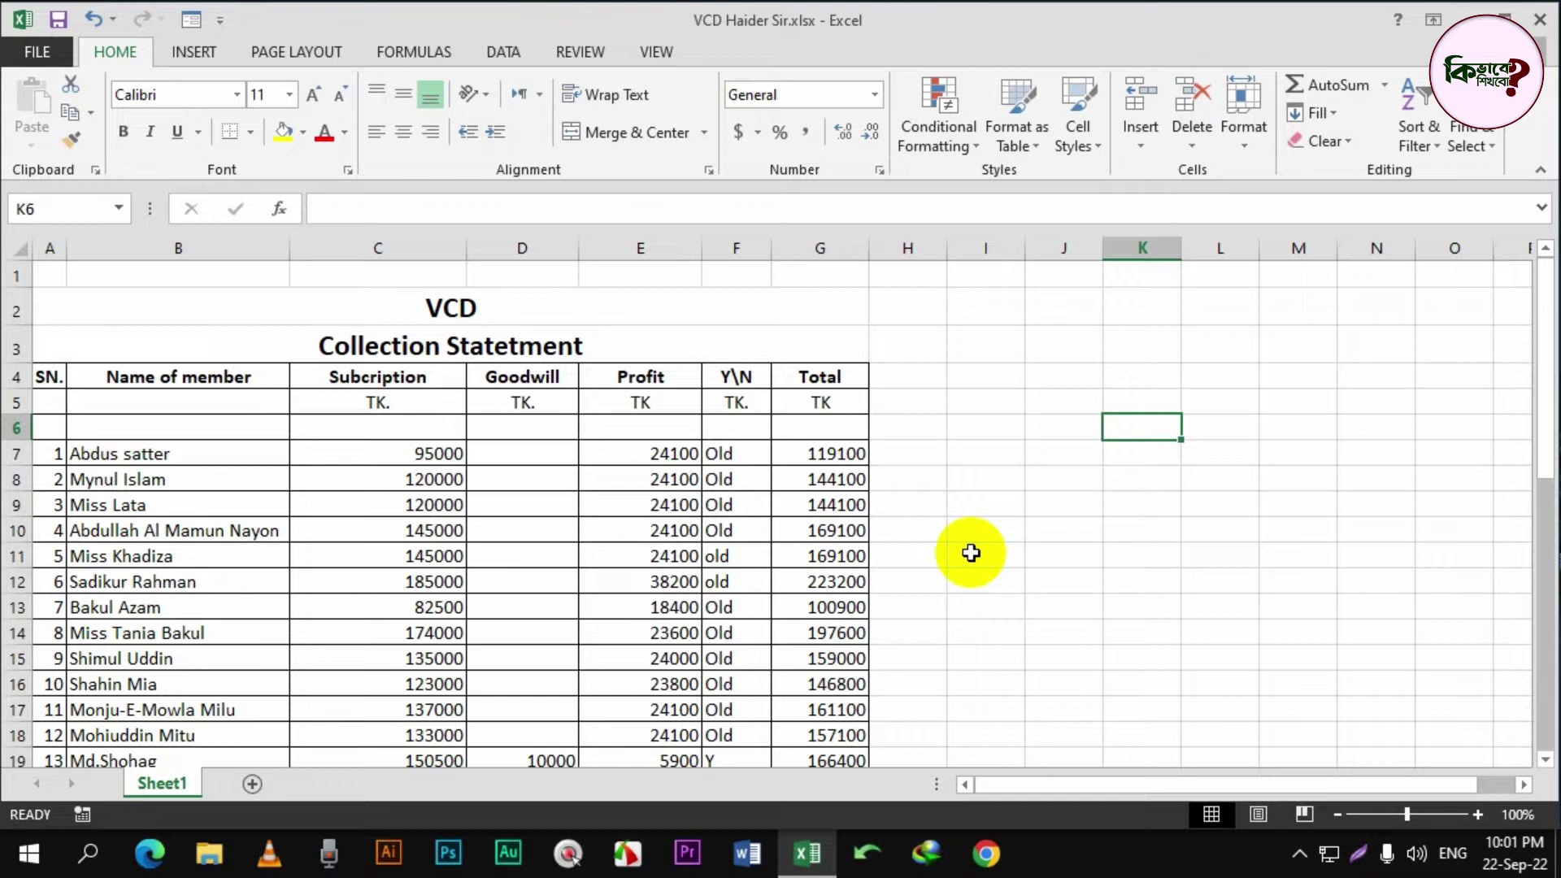
Step: Scroll through the Collection Statement to review its member rows and figures
scroll(934, 529, "down", 7)
scroll(627, 620, "down", 3)
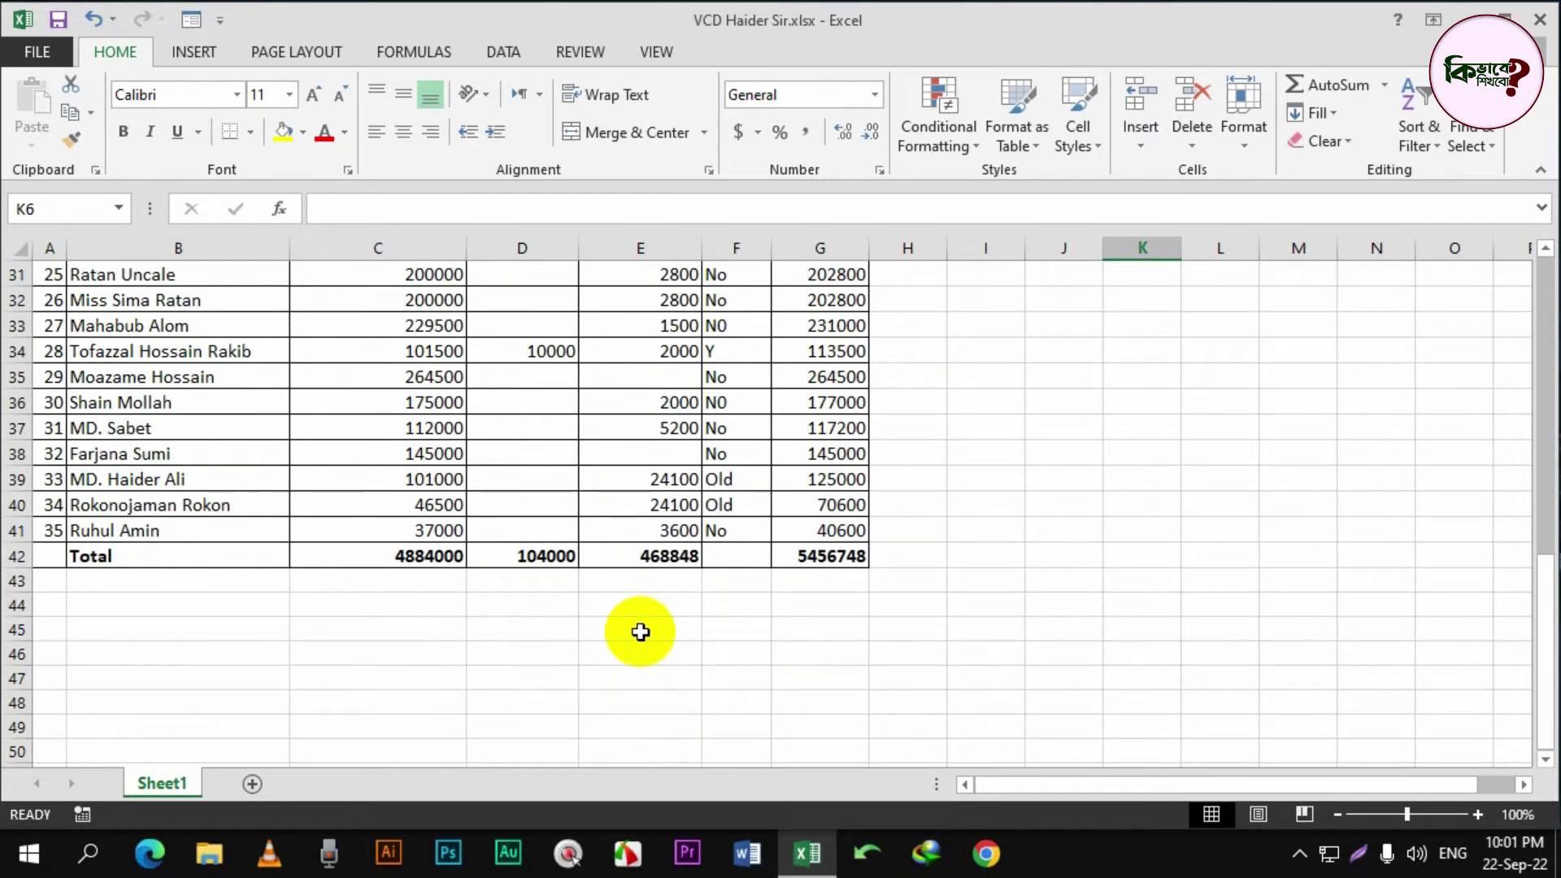
scroll(641, 631, "down", 3, "ctrl")
scroll(645, 627, "down", 2)
scroll(644, 627, "down", 4)
scroll(569, 622, "up", 3)
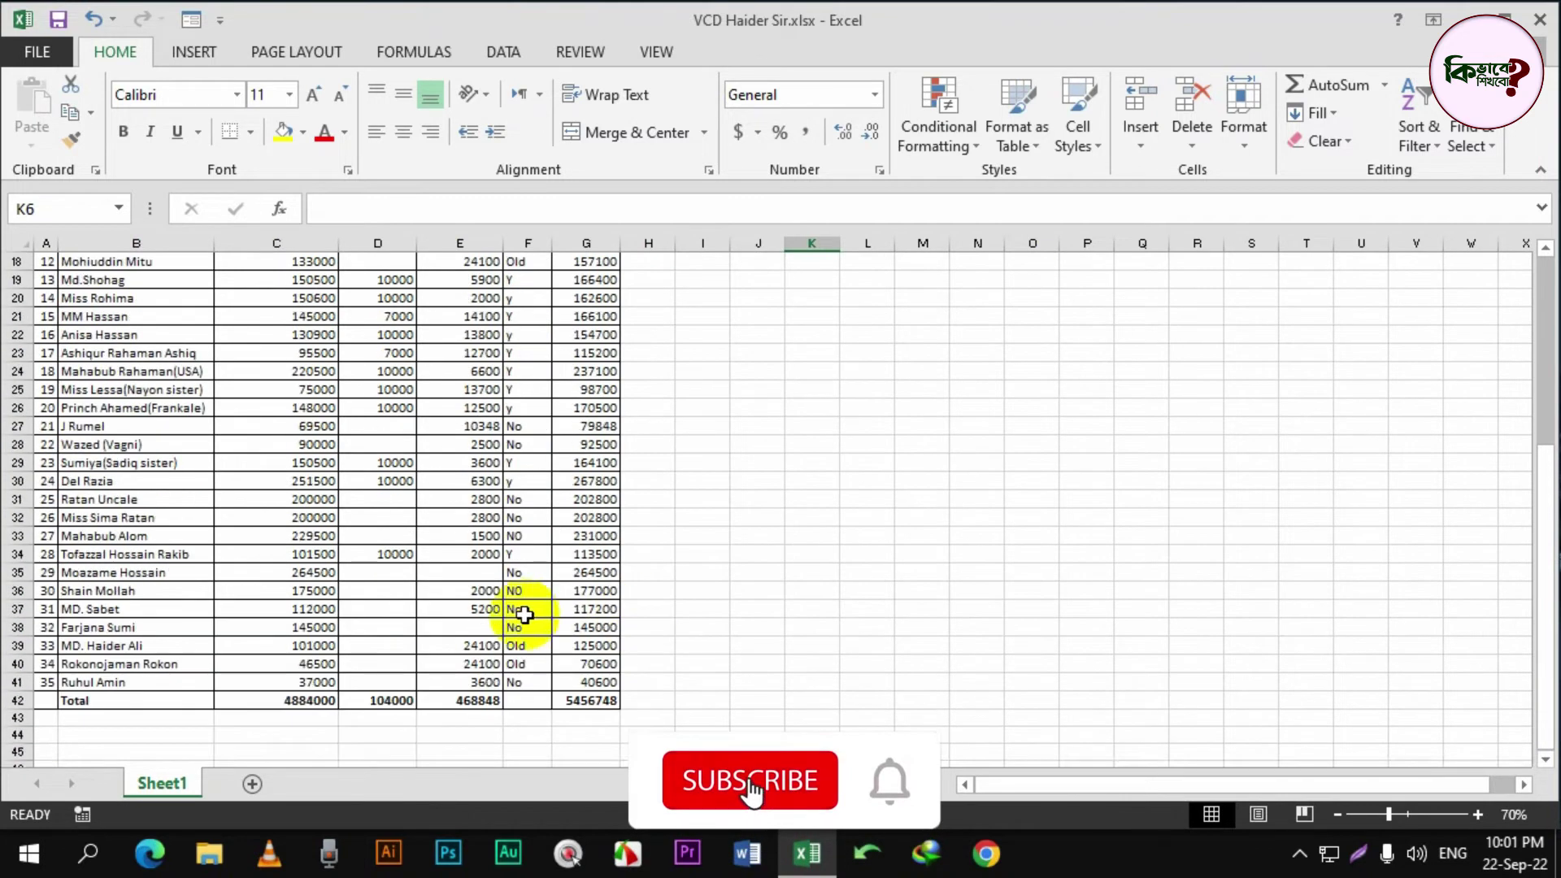
scroll(513, 593, "up", 6)
scroll(455, 553, "up", 1, "ctrl")
scroll(435, 541, "up", 2)
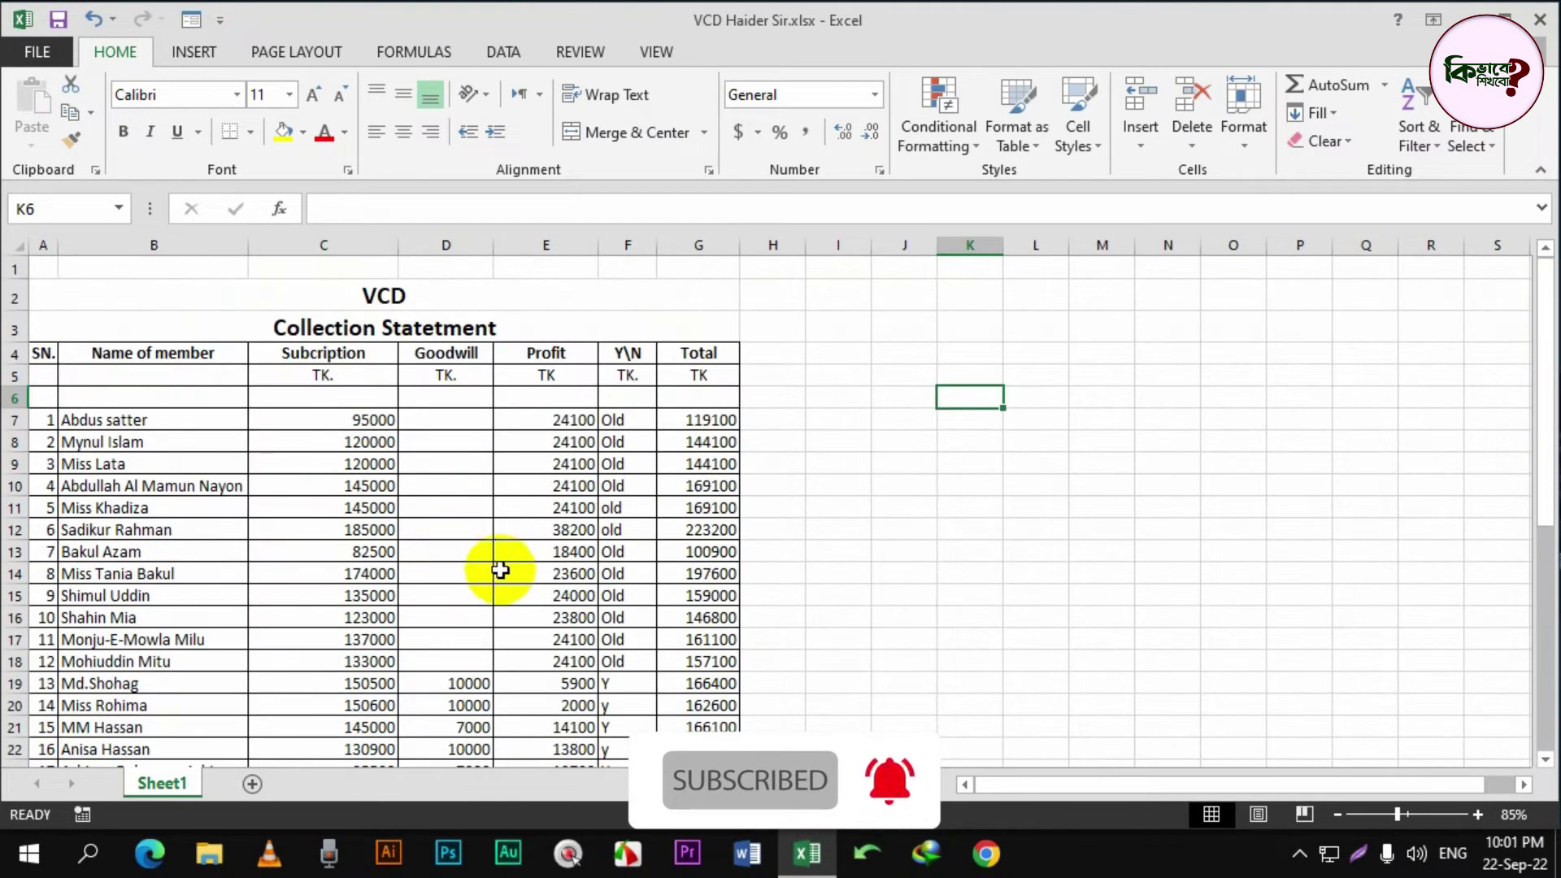
scroll(500, 570, "up", 1, "ctrl")
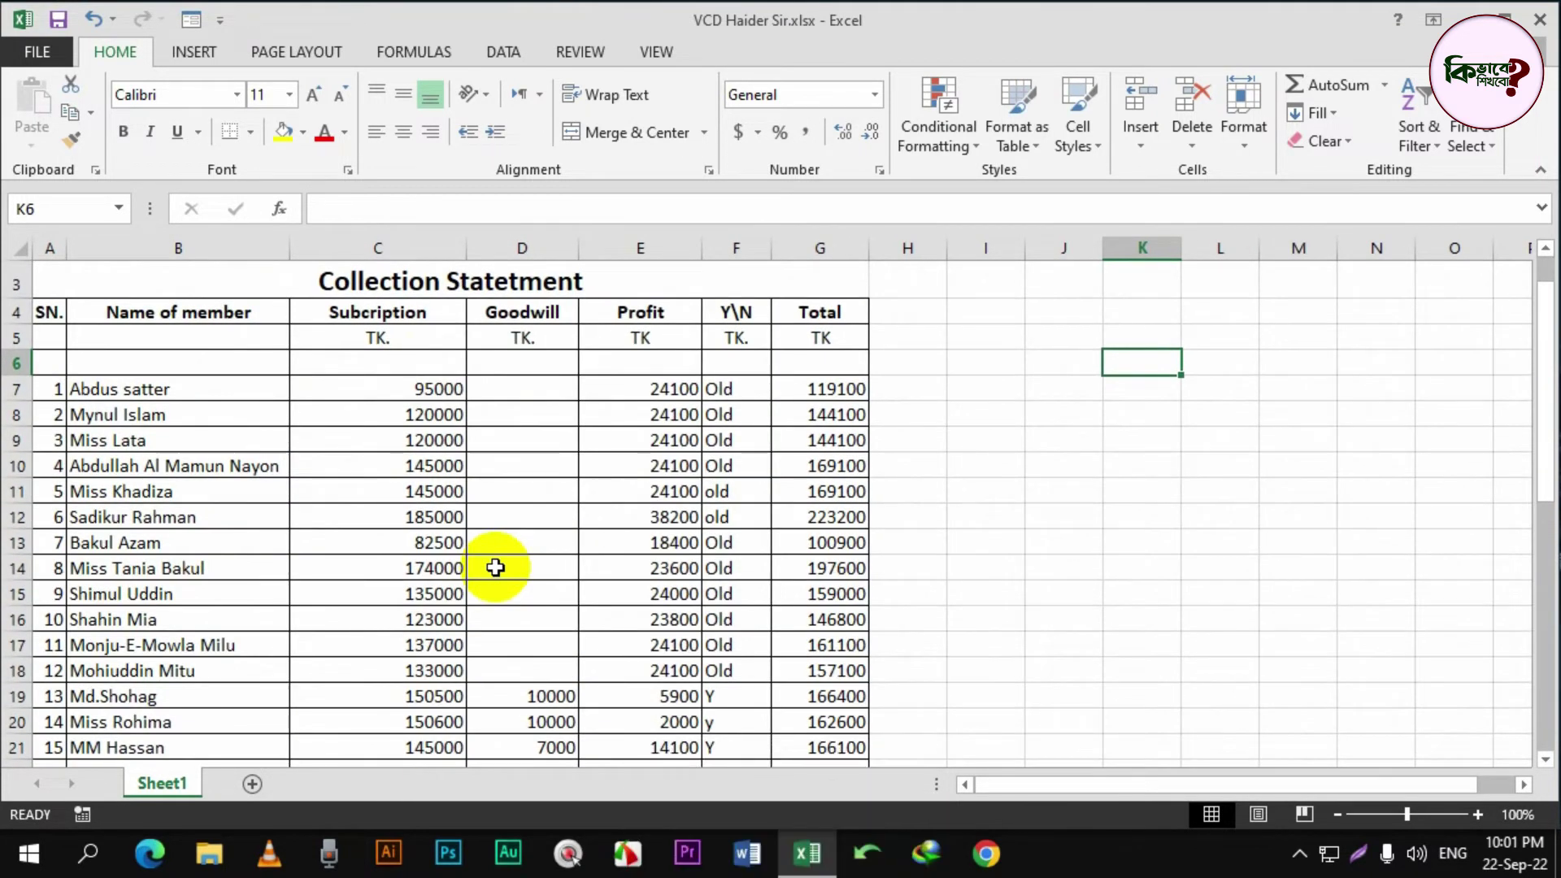
Step: Select the Profit figures from row 6 to row 20, then deselect them
mouse_move(640, 316)
left_mouse_down()
mouse_move(640, 622)
mouse_move(638, 529)
left_mouse_up()
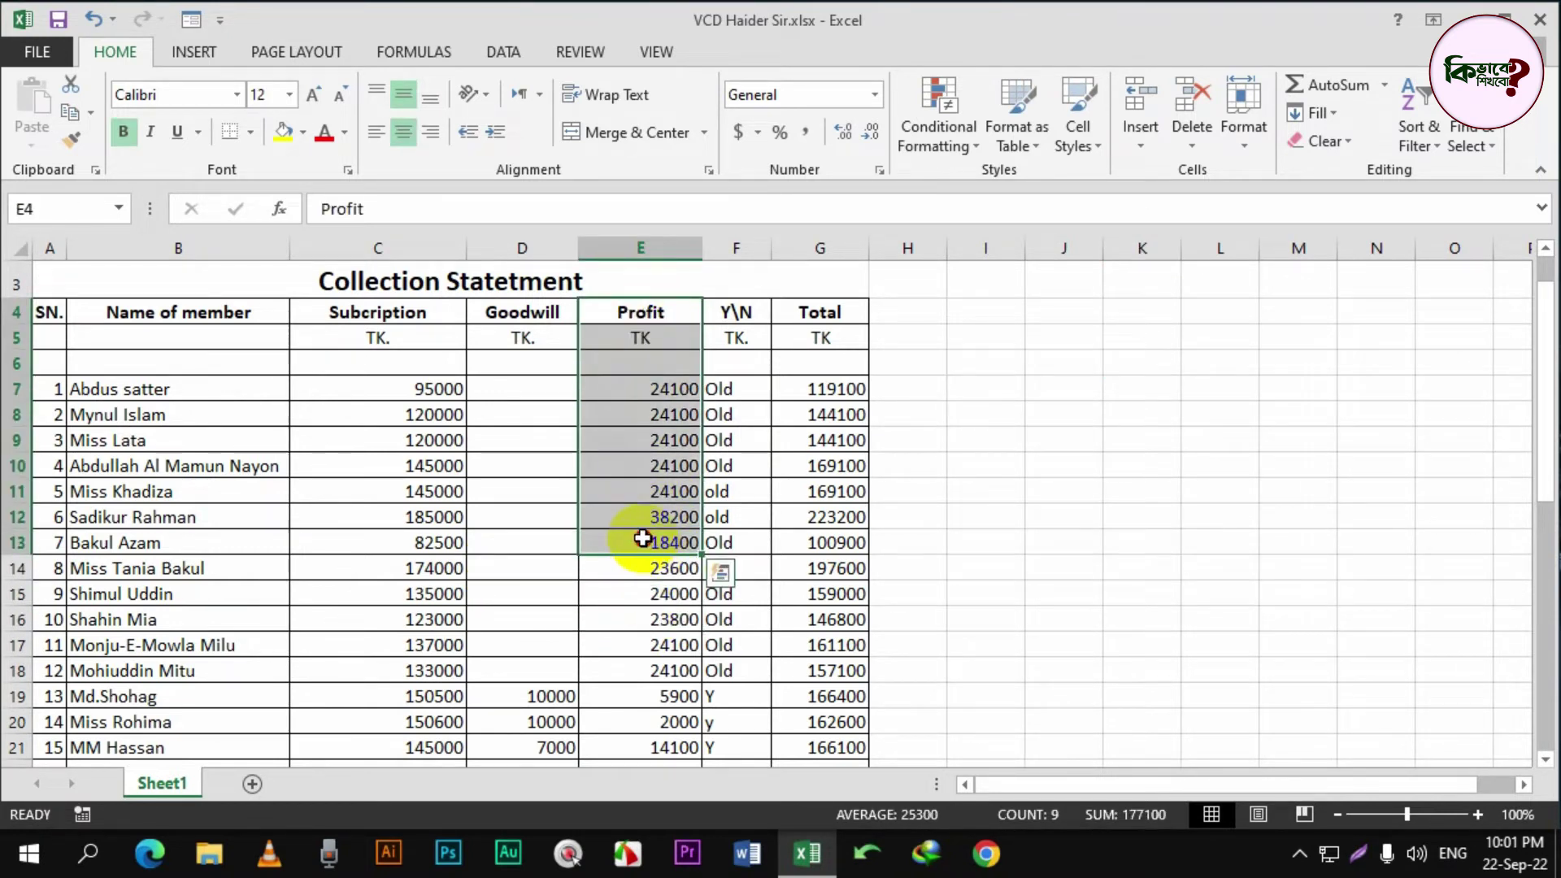
left_click(638, 529)
left_click(657, 375)
left_click_drag(657, 375, 627, 715)
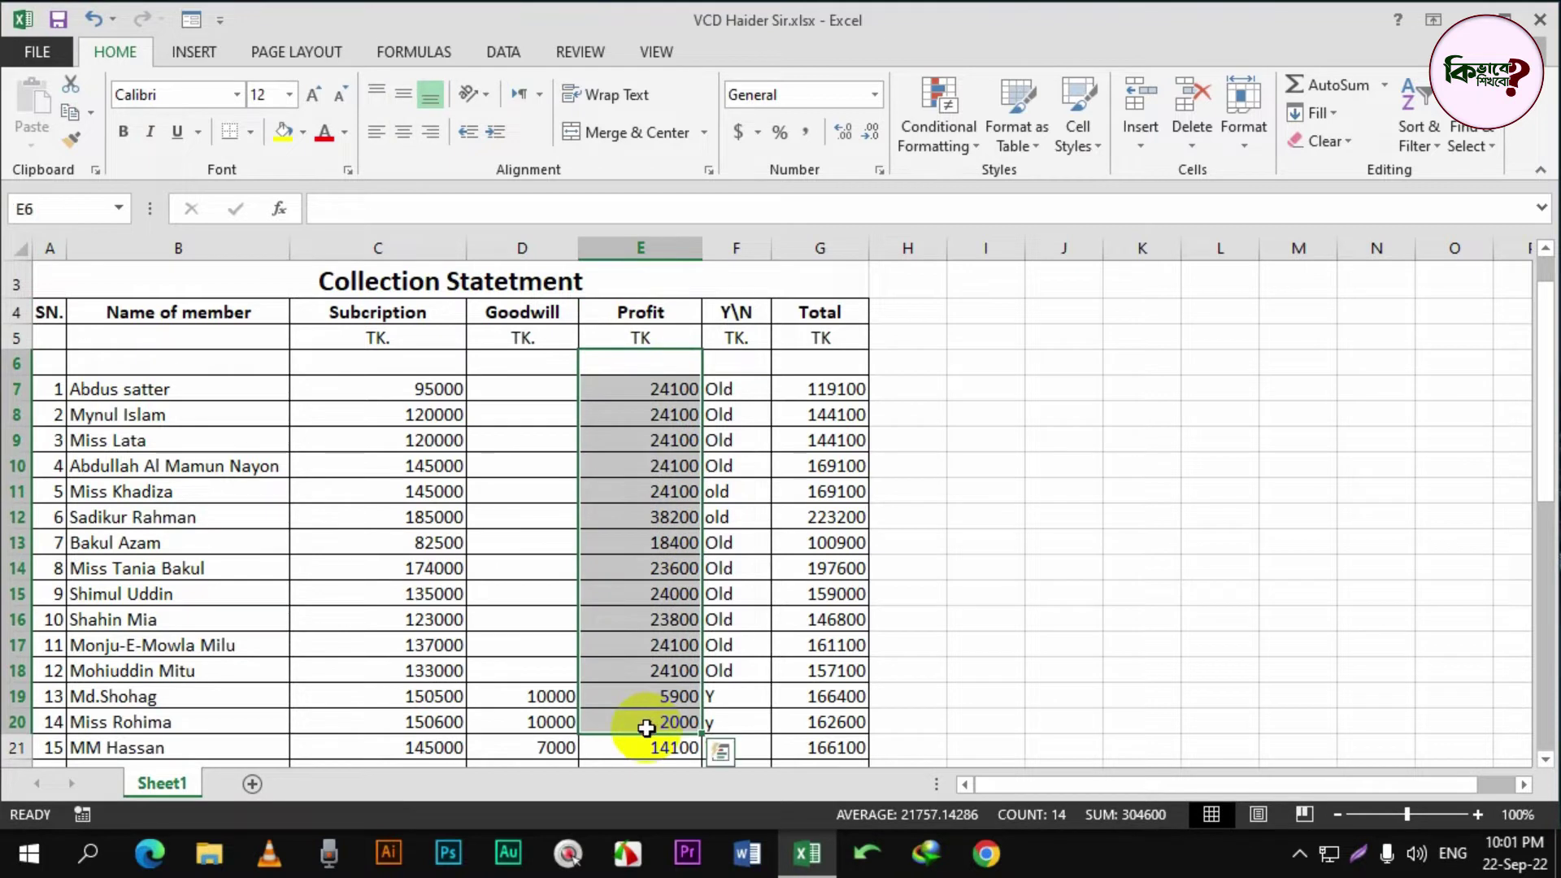
left_click(1007, 573)
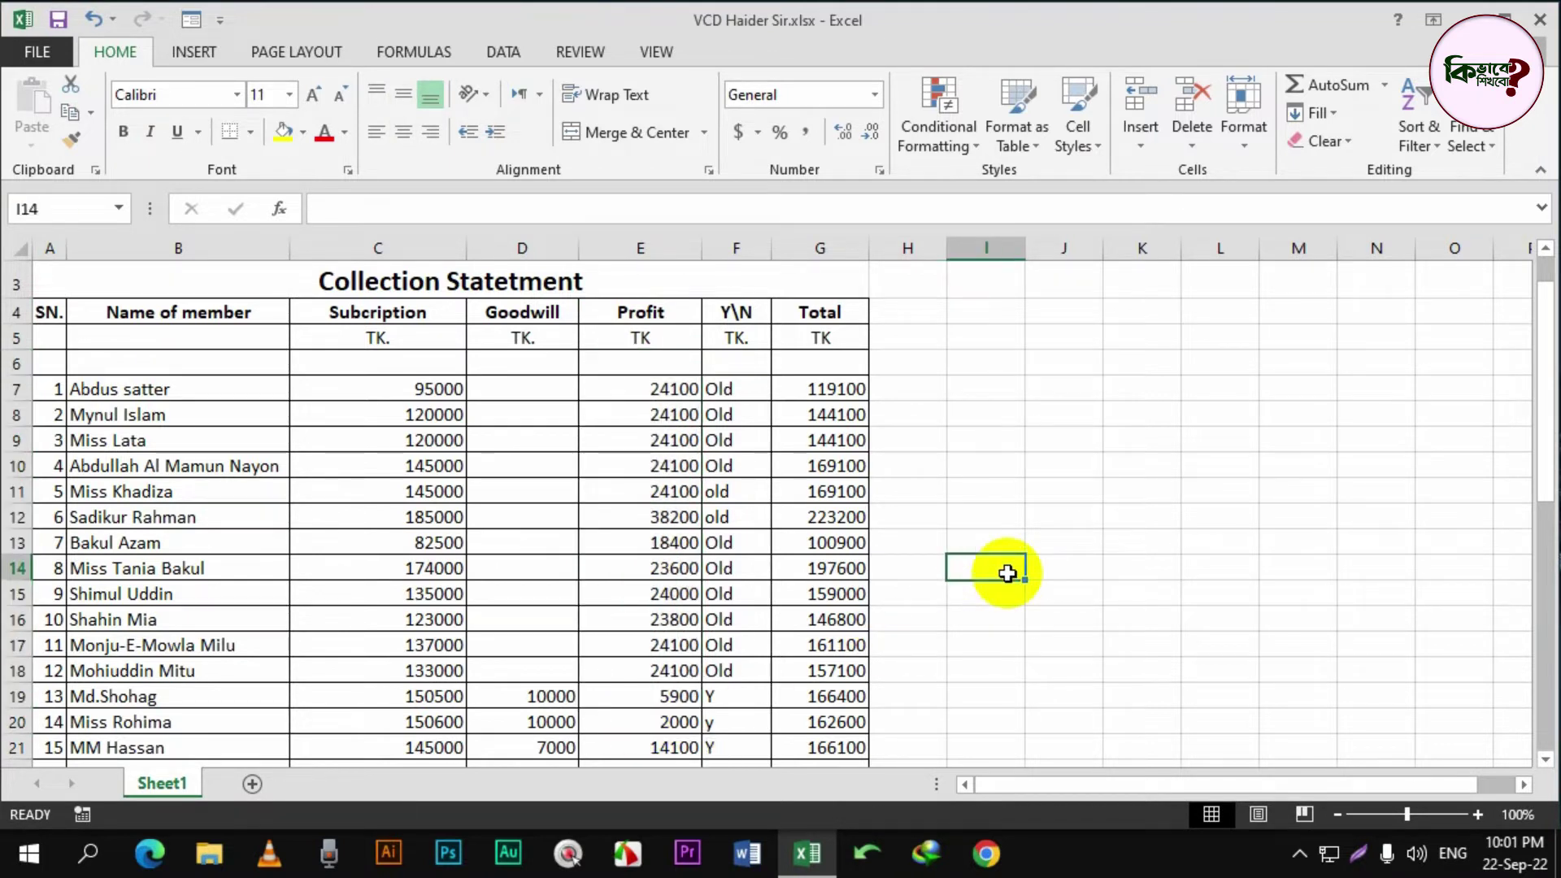
Step: Select the whole Total row from A42 to G42
scroll(1004, 574, "down", 2)
scroll(1001, 586, "down", 7)
left_click_drag(71, 583, 828, 586)
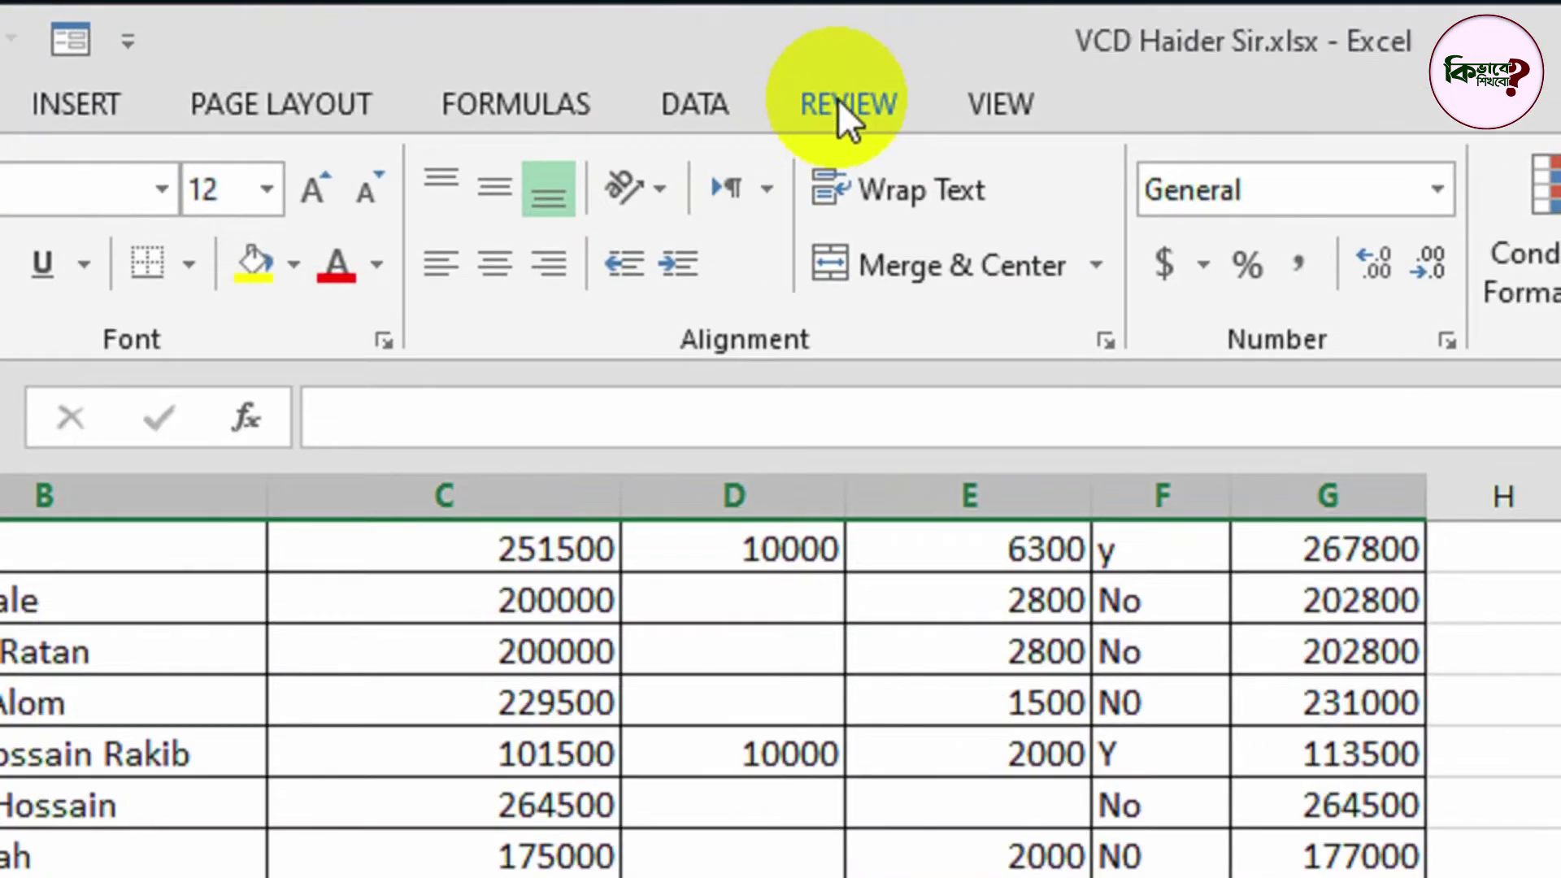
Step: Bring up the Review commands, including Protect Sheet, above the statement
left_click(580, 51)
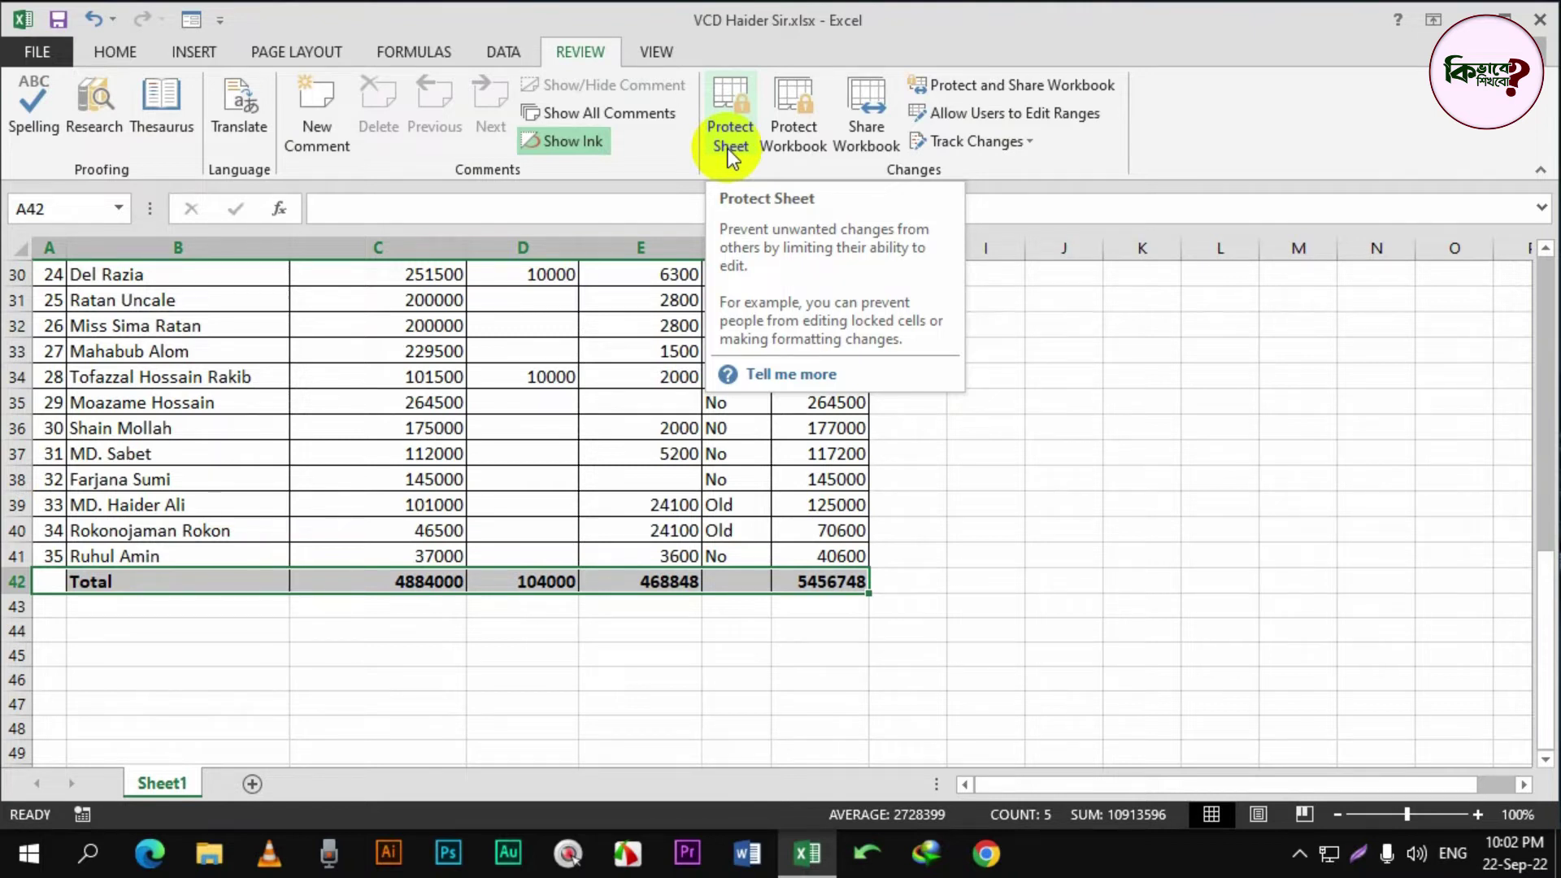
scroll(516, 543, "up", 3)
scroll(516, 543, "up", 3)
scroll(516, 543, "up", 3)
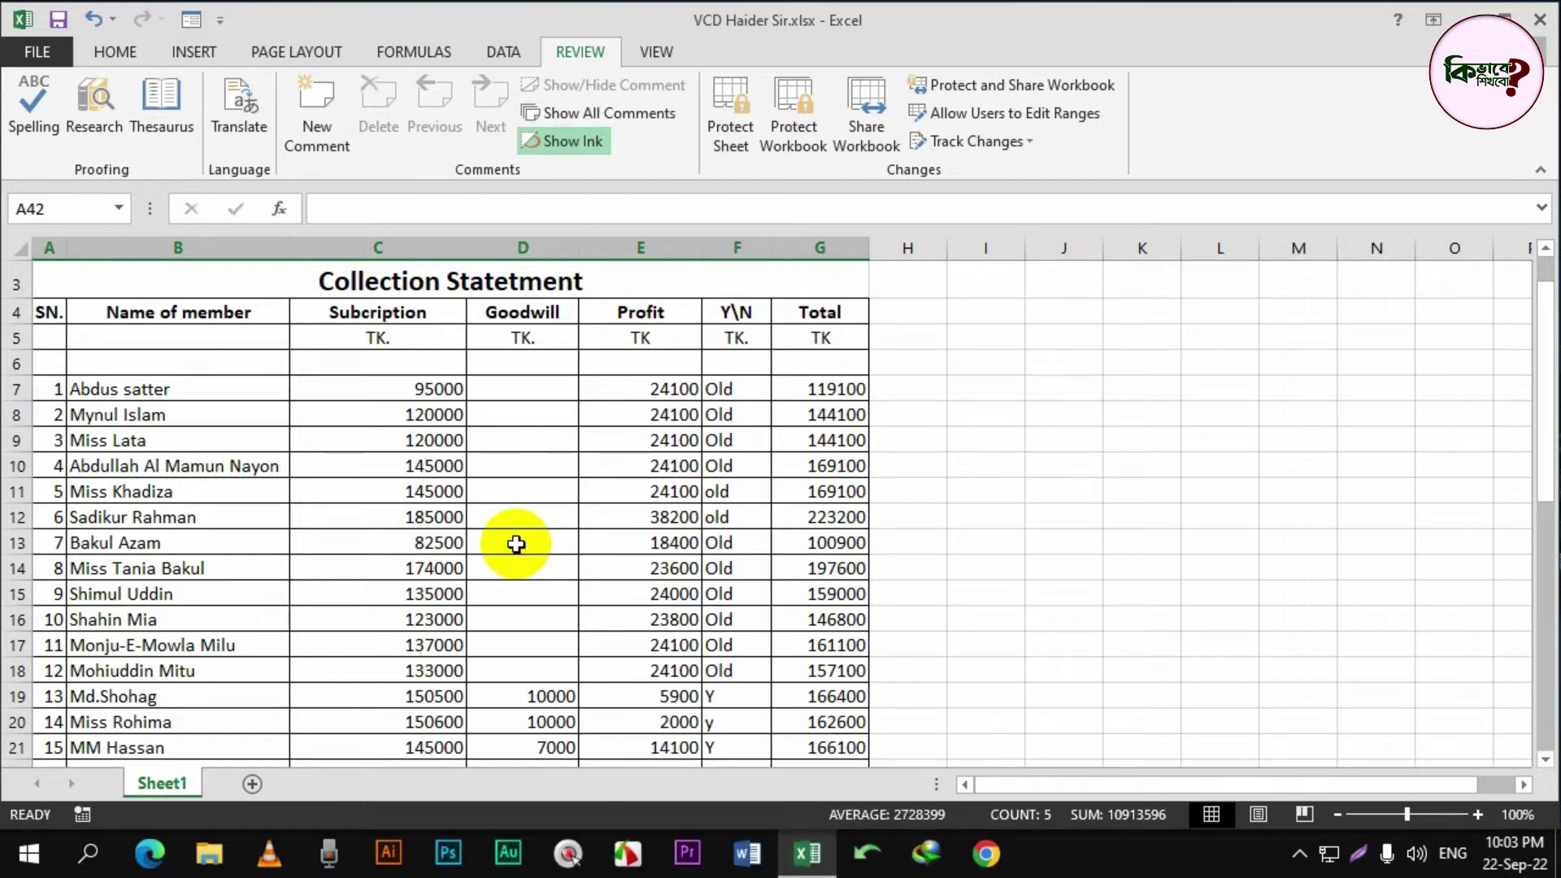
Step: Select Total row A42:G42 and clear Locked in Format Cells' Protection settings
scroll(641, 605, "down", 9)
left_click(221, 672)
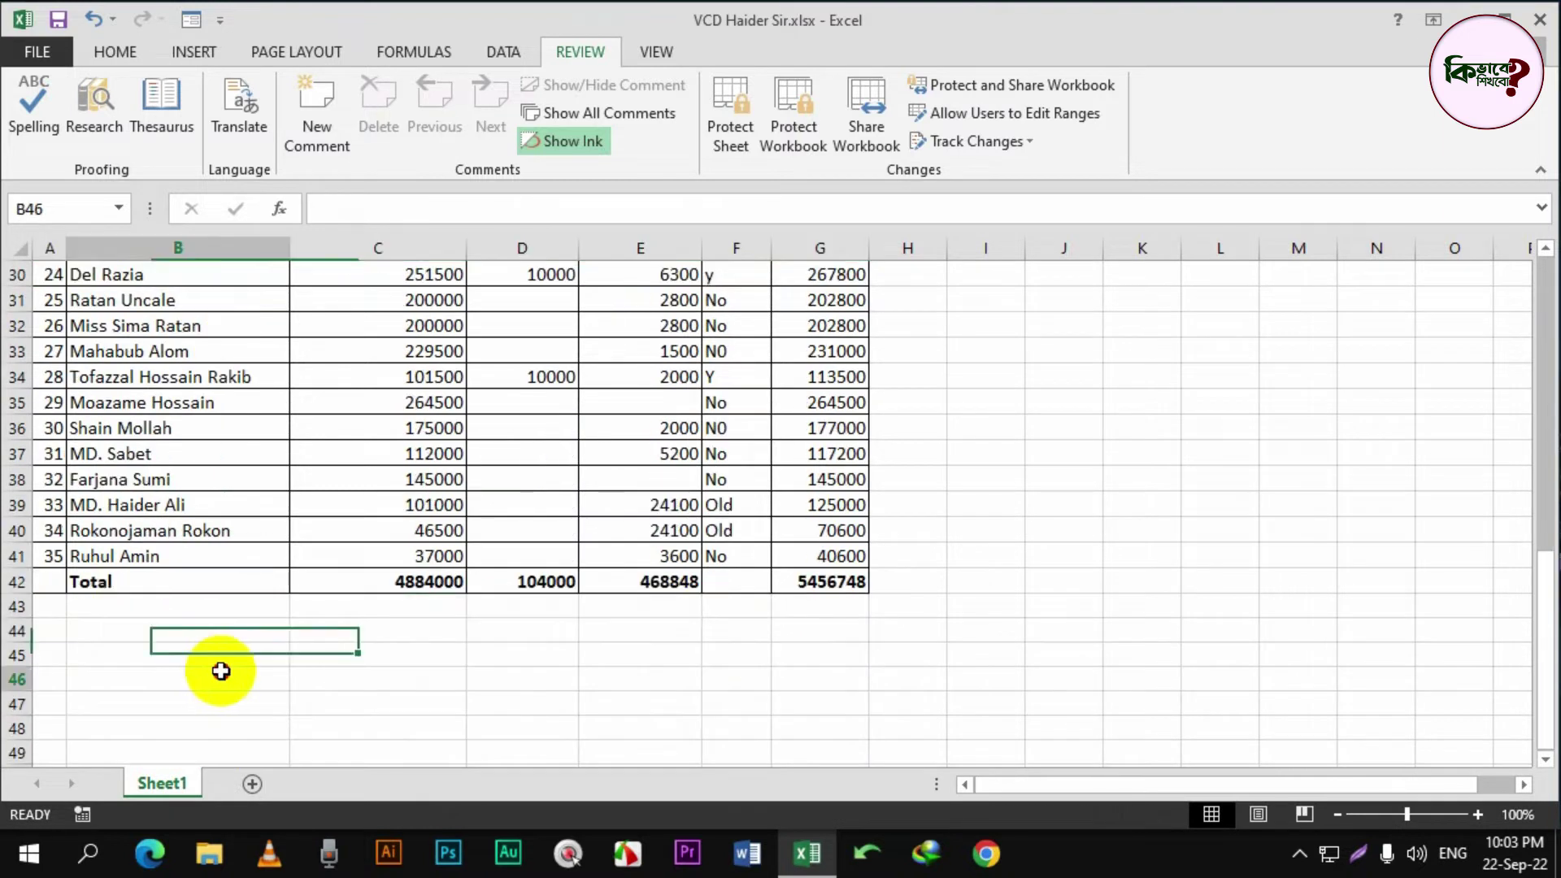
left_click(42, 582)
key("ctrl+shift+Right")
key("ctrl+shift+Right")
key("ctrl+shift+Right")
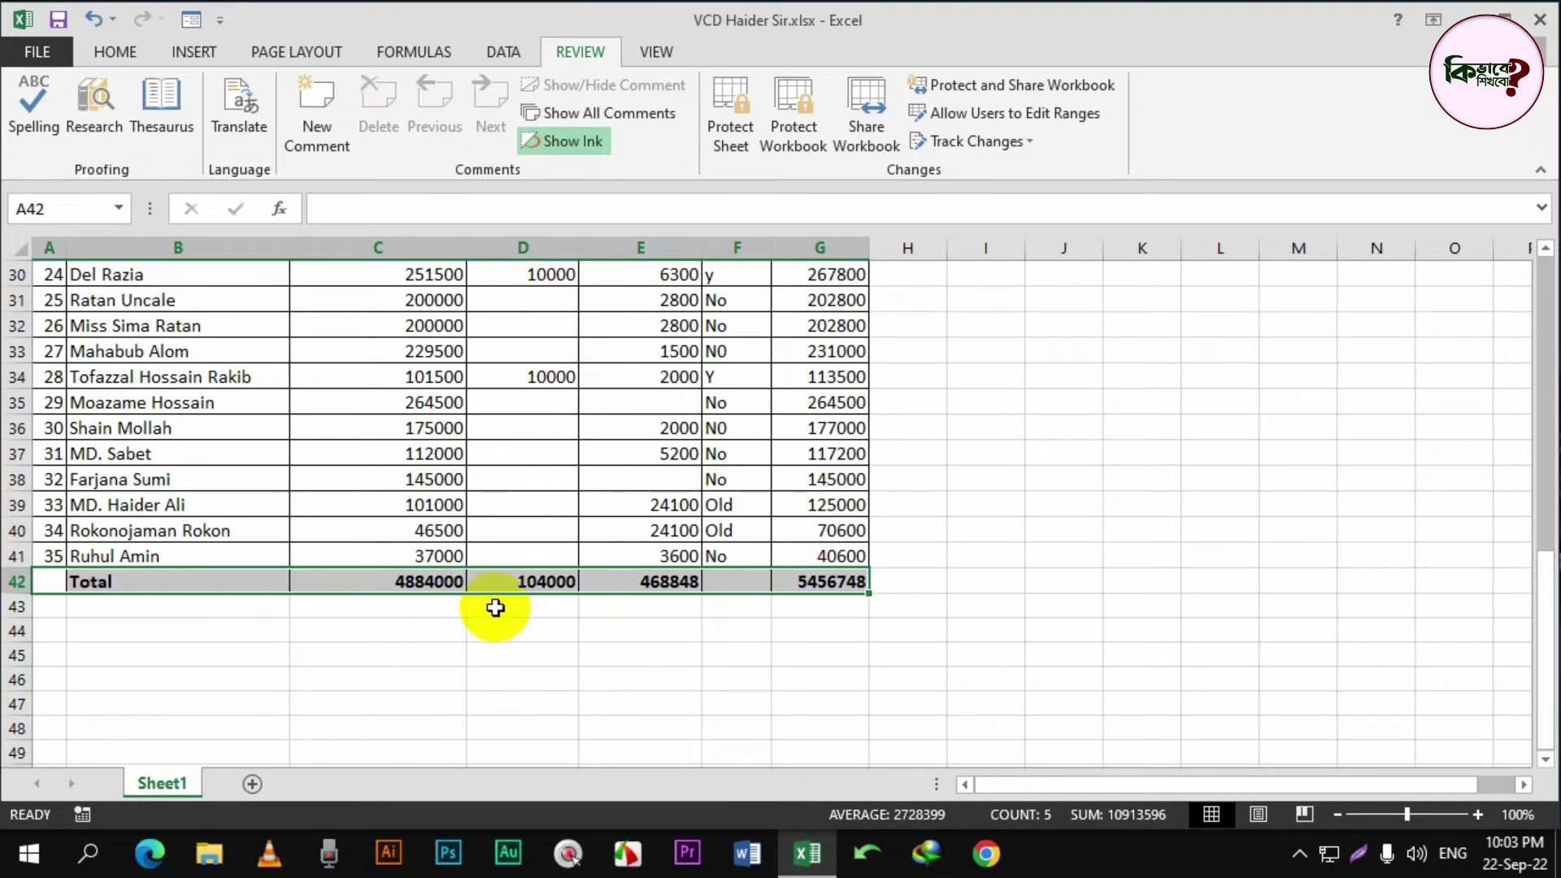
right_click(519, 582)
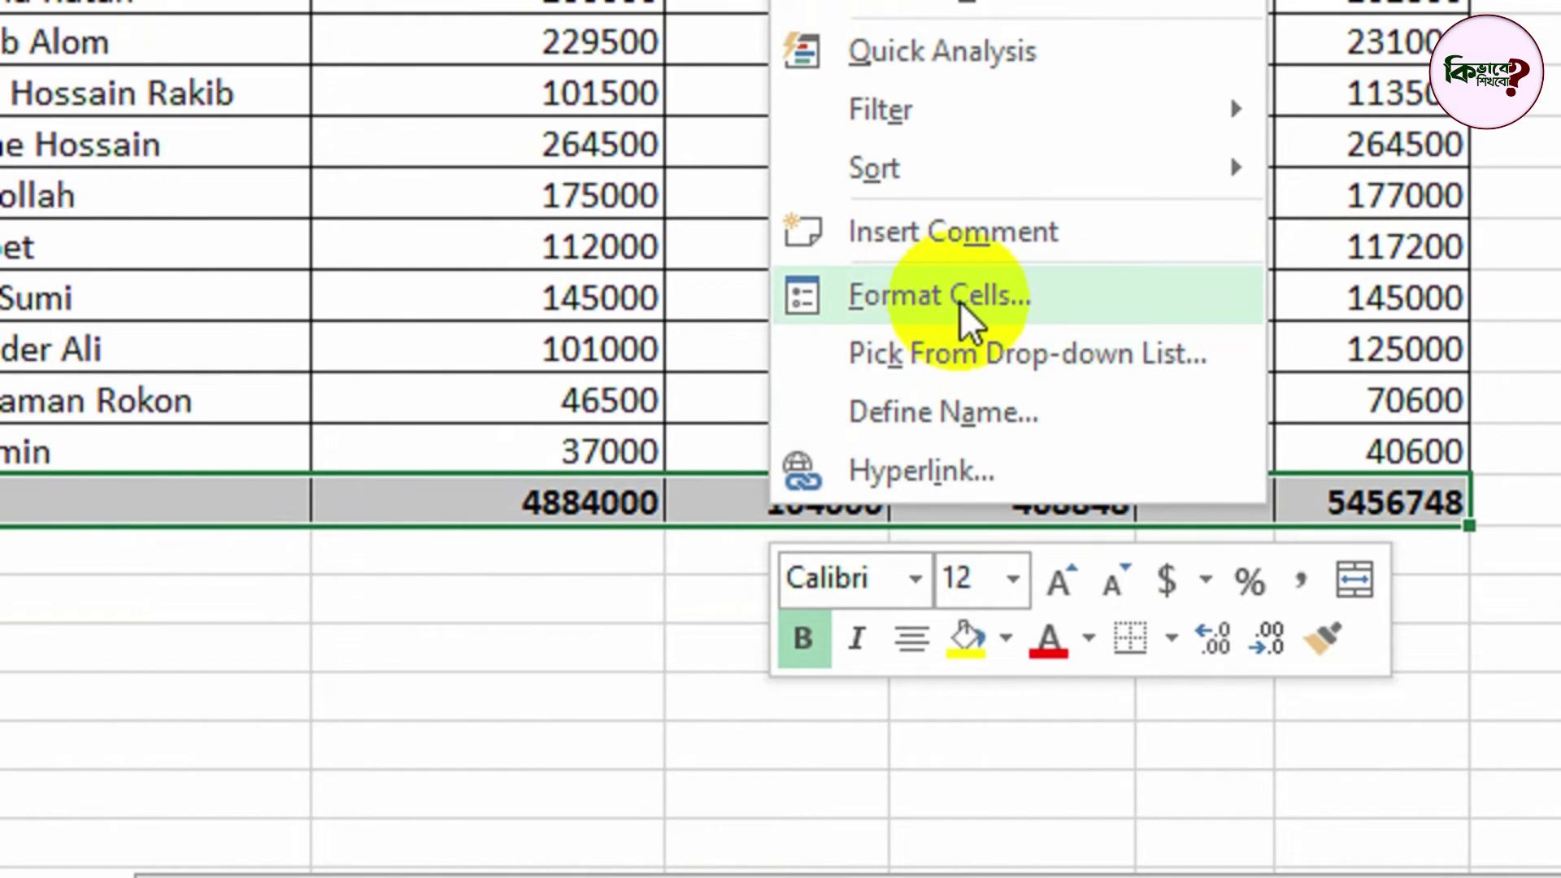
left_click(917, 315)
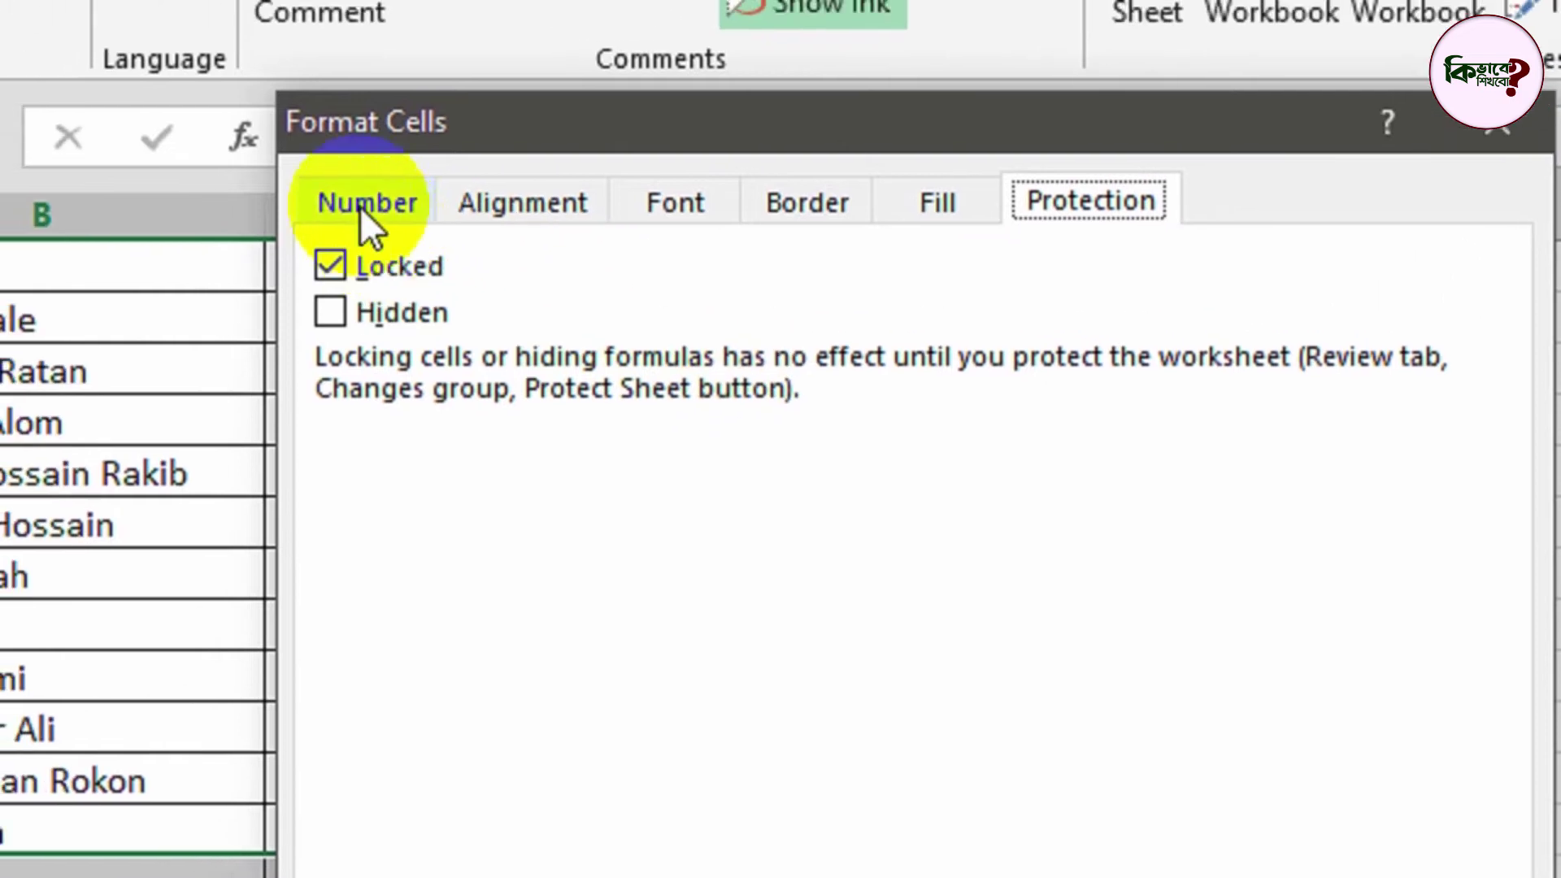
left_click(361, 209)
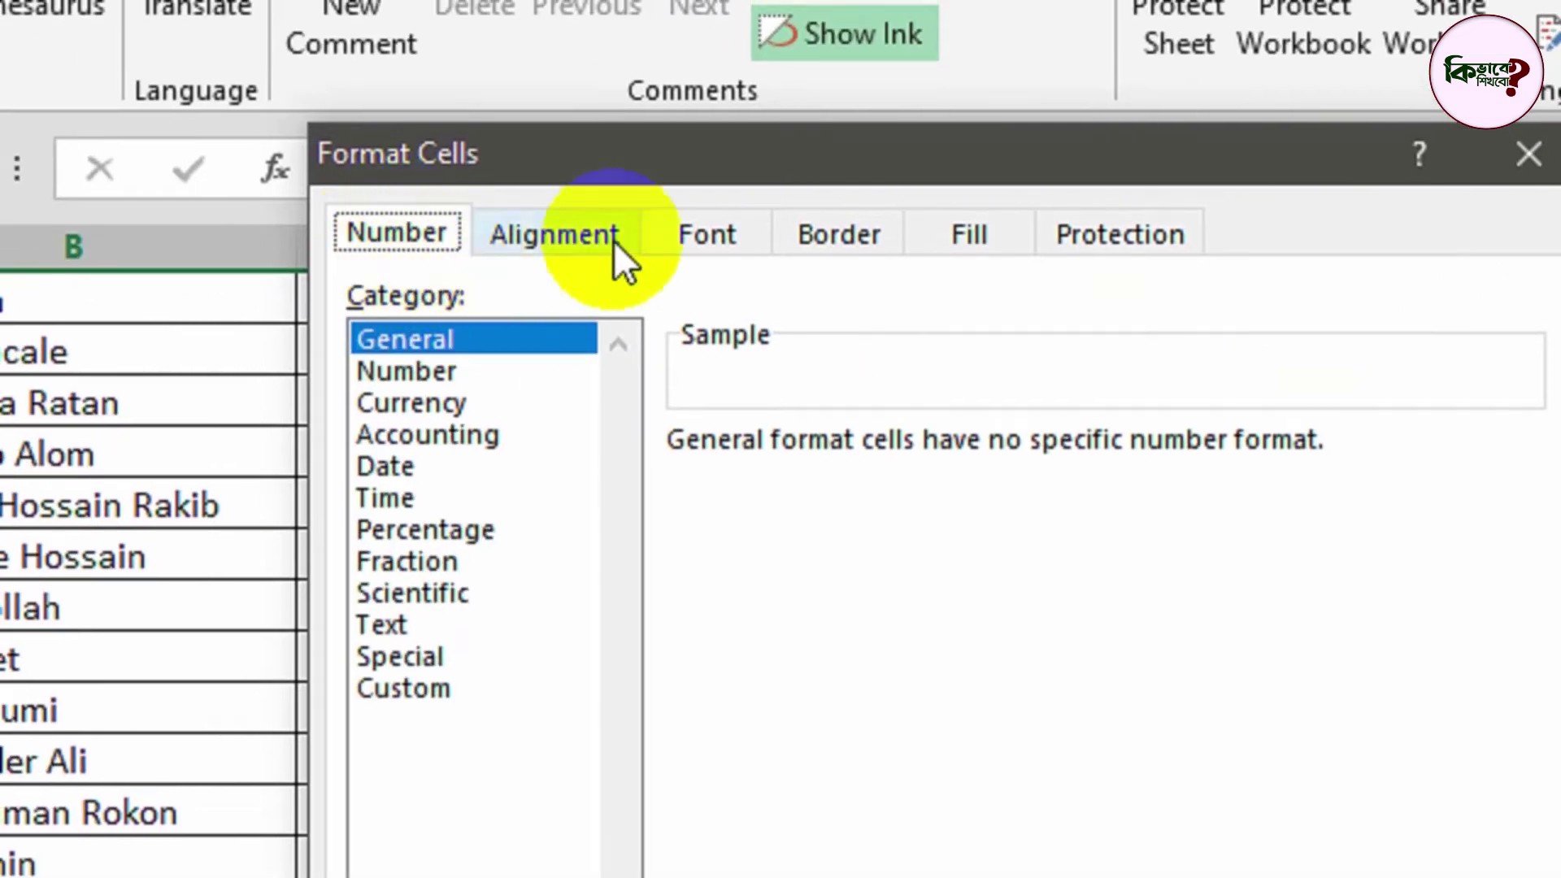
left_click(1122, 234)
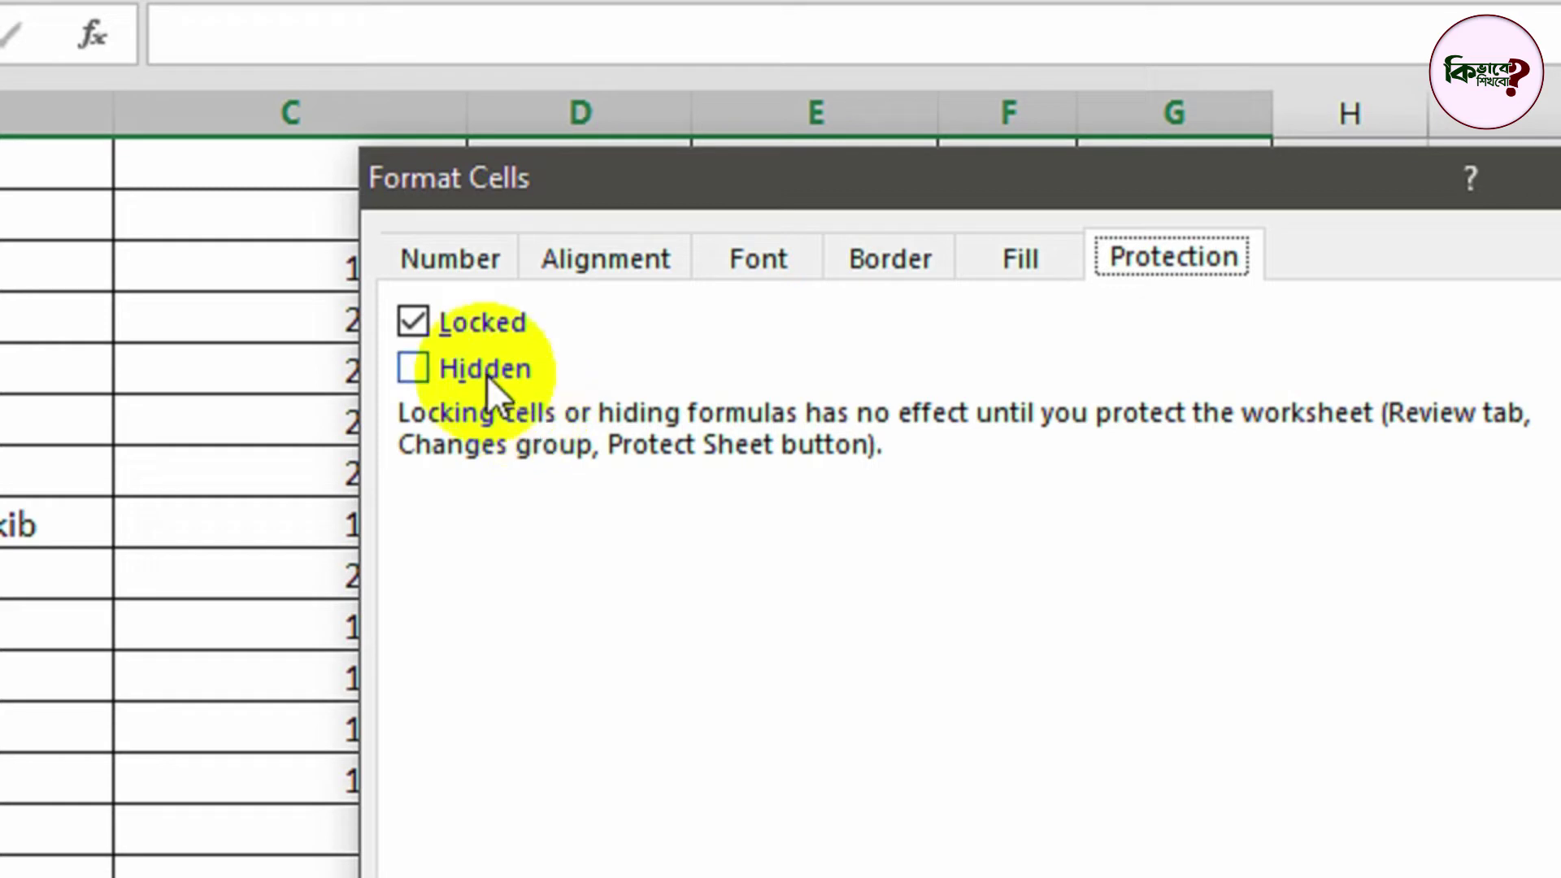
left_click(418, 317)
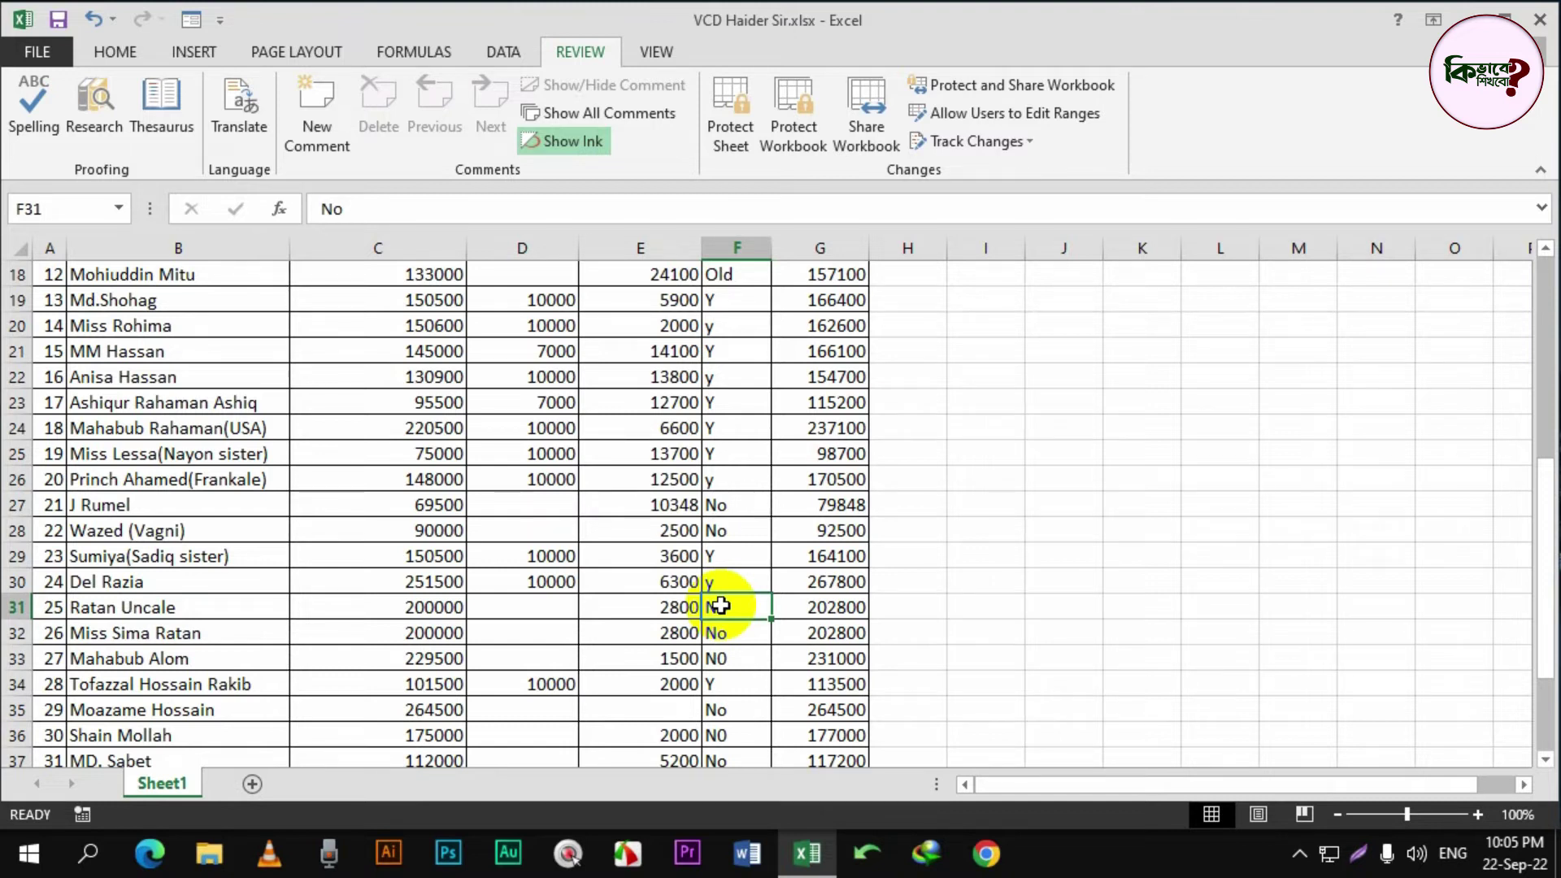
Step: Select columns A to D from the header row down through the table
scroll(645, 529, "up", 6)
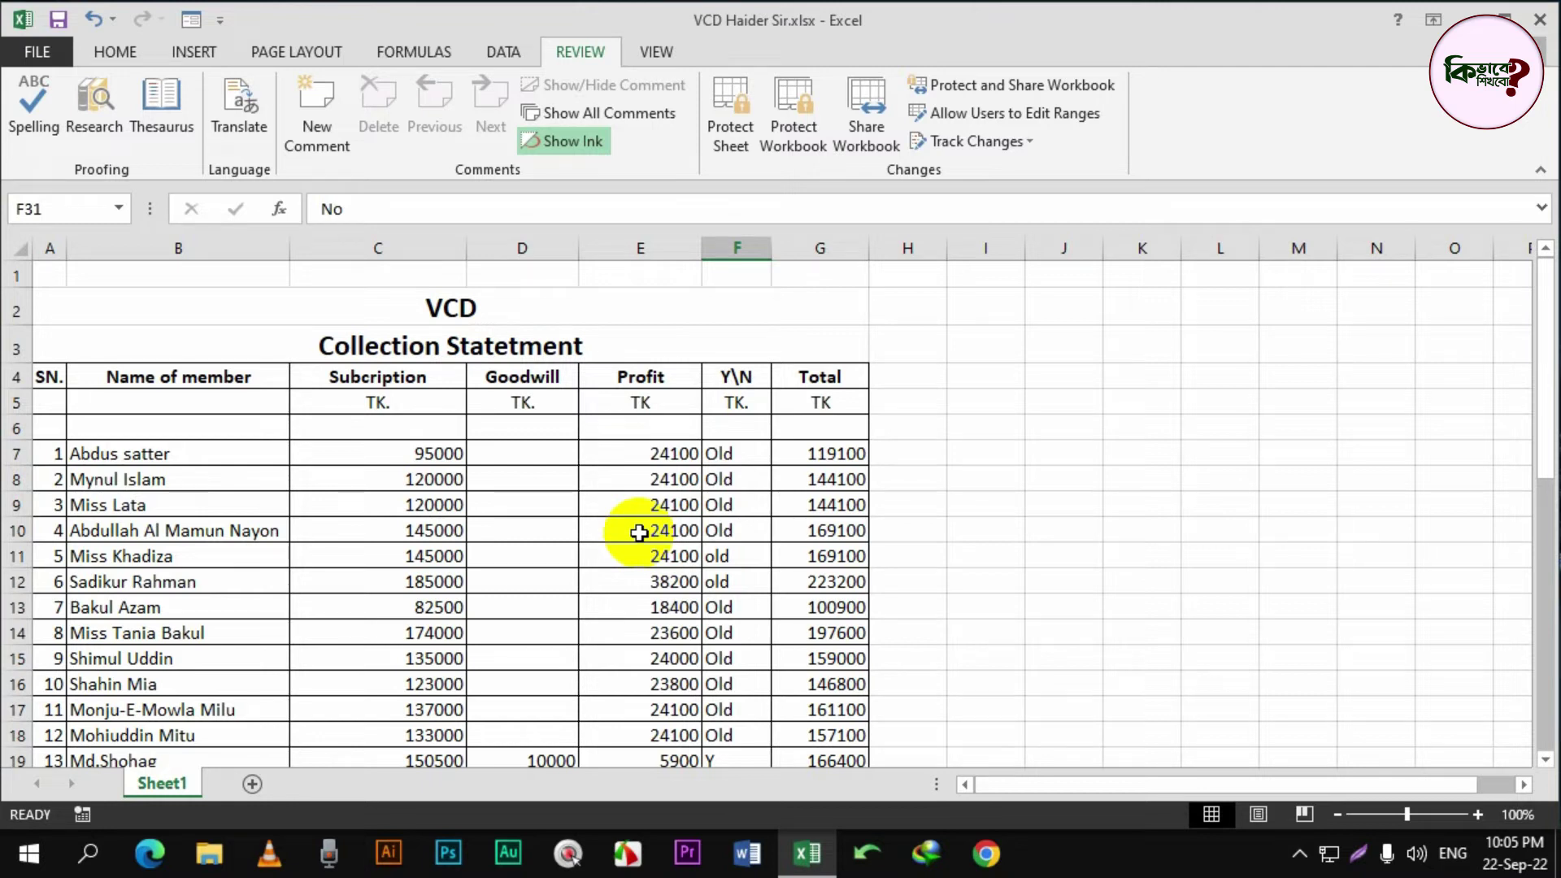
left_click_drag(49, 376, 398, 800)
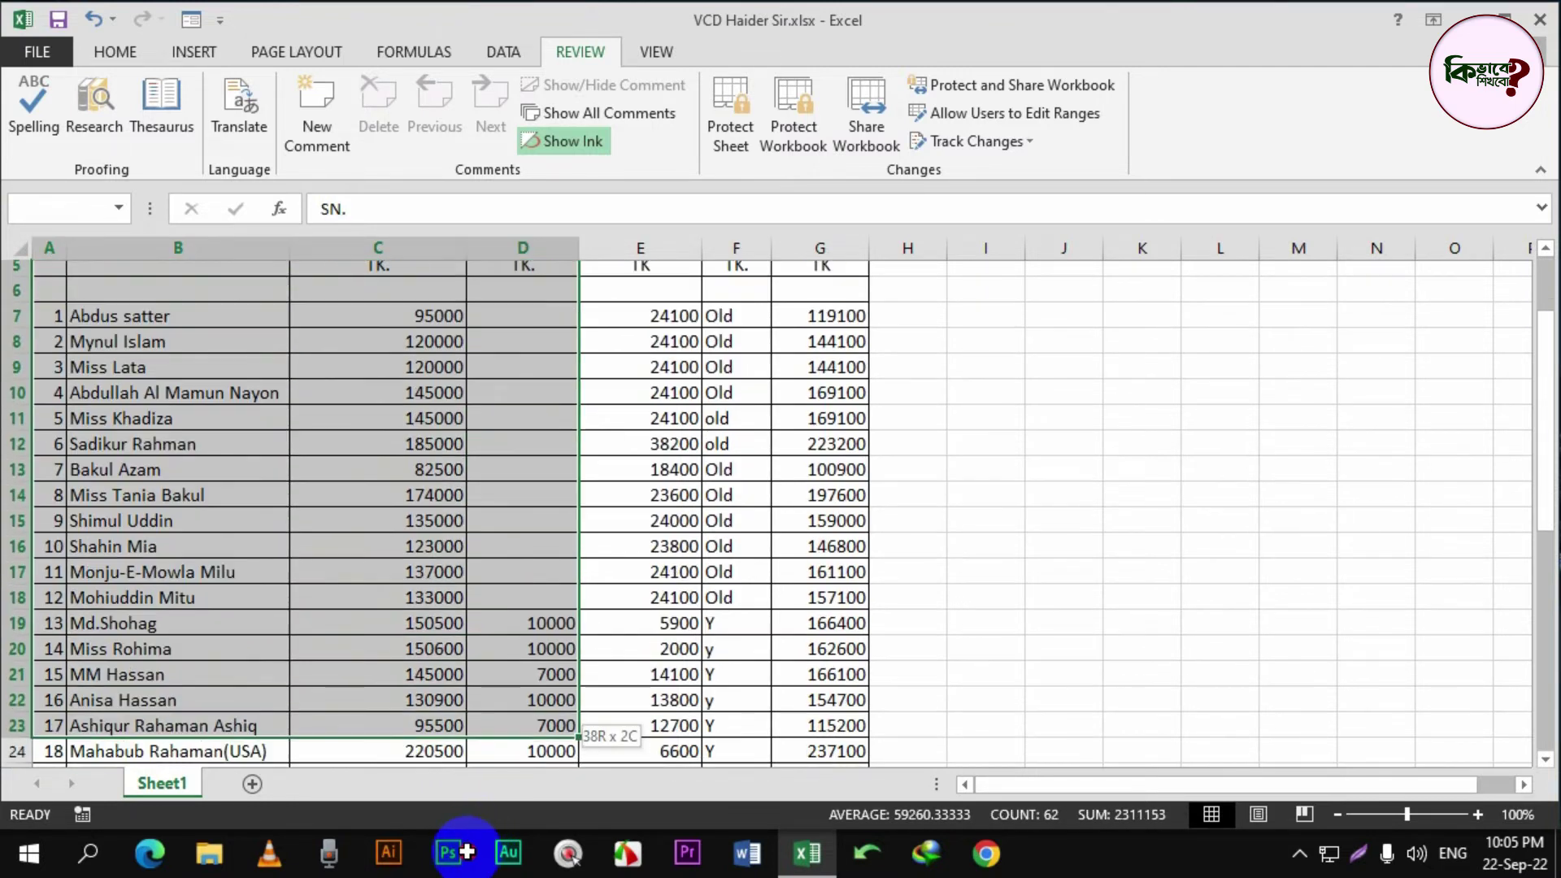
left_click_drag(399, 800, 522, 813)
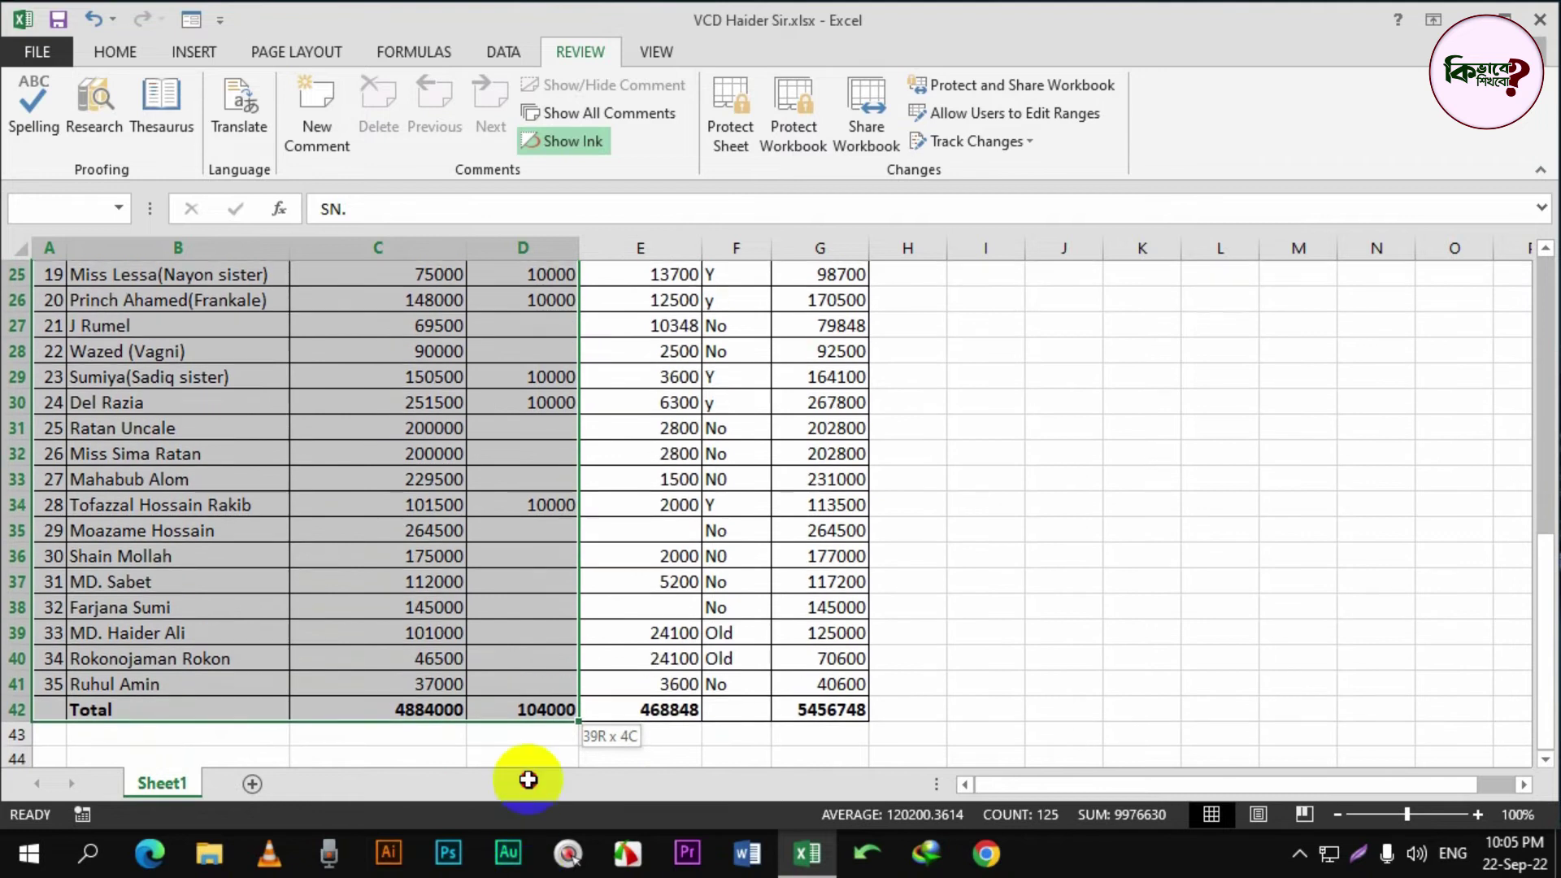
scroll(777, 618, "up", 10)
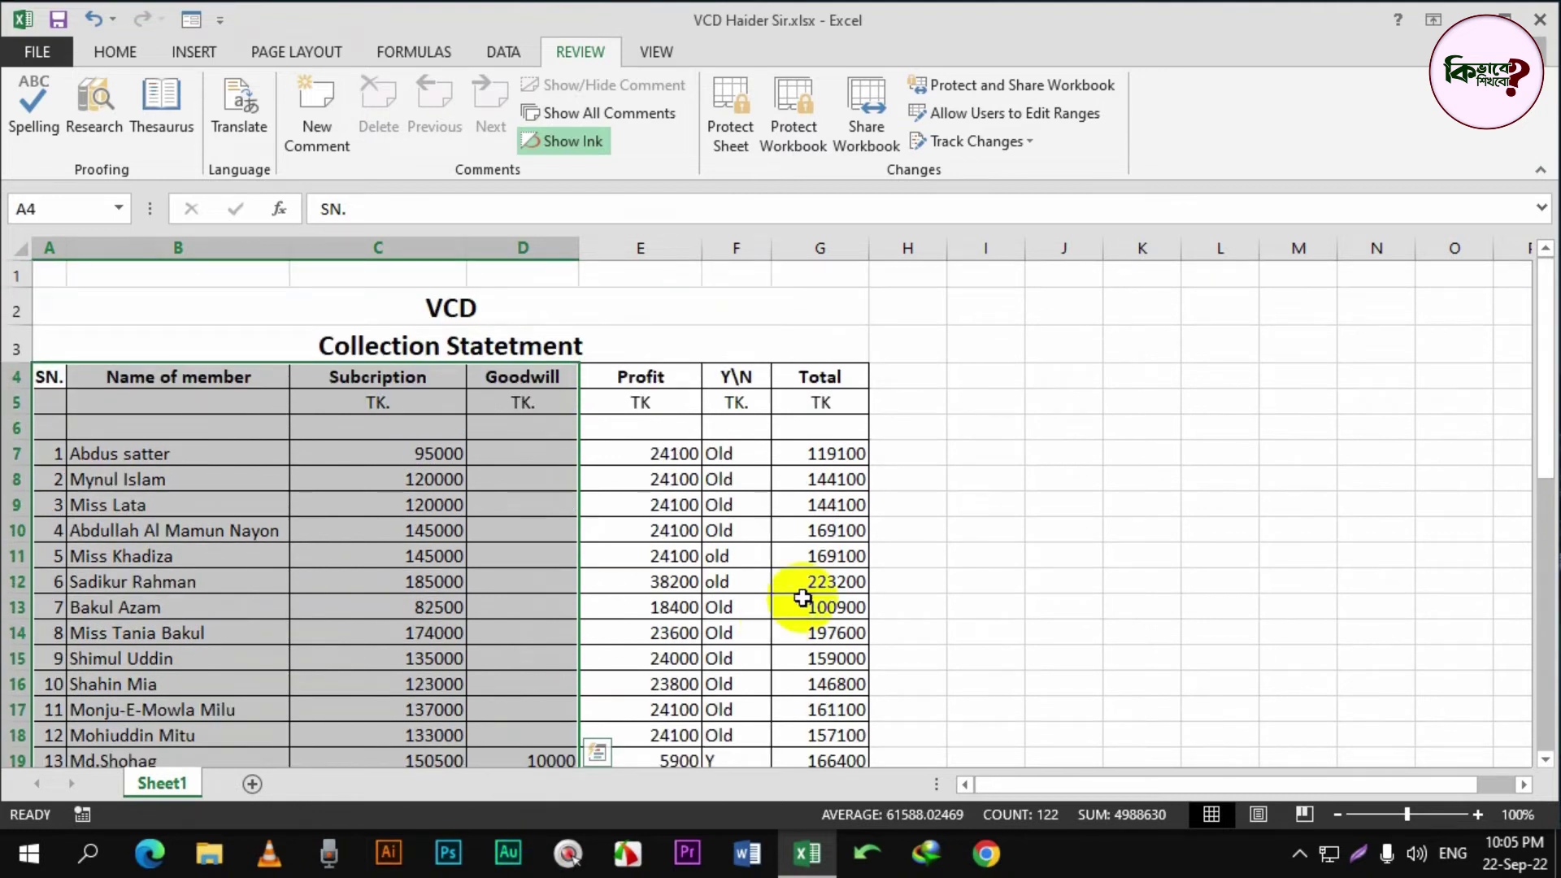
scroll(662, 553, "down", 1)
scroll(674, 547, "down", 3)
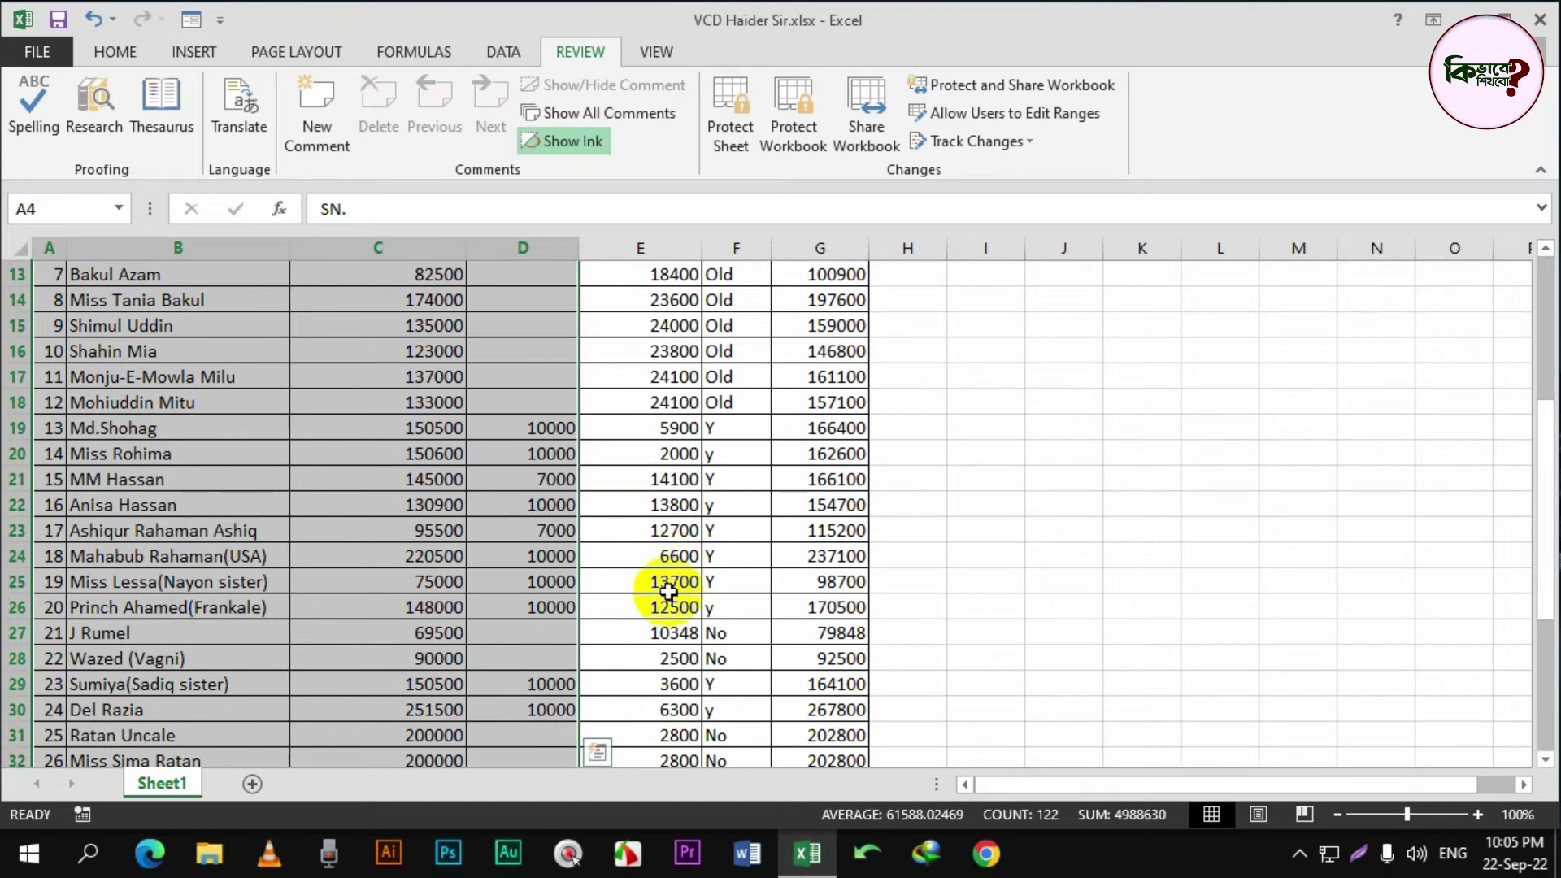
scroll(669, 617, "down", 3)
scroll(669, 569, "down", 2)
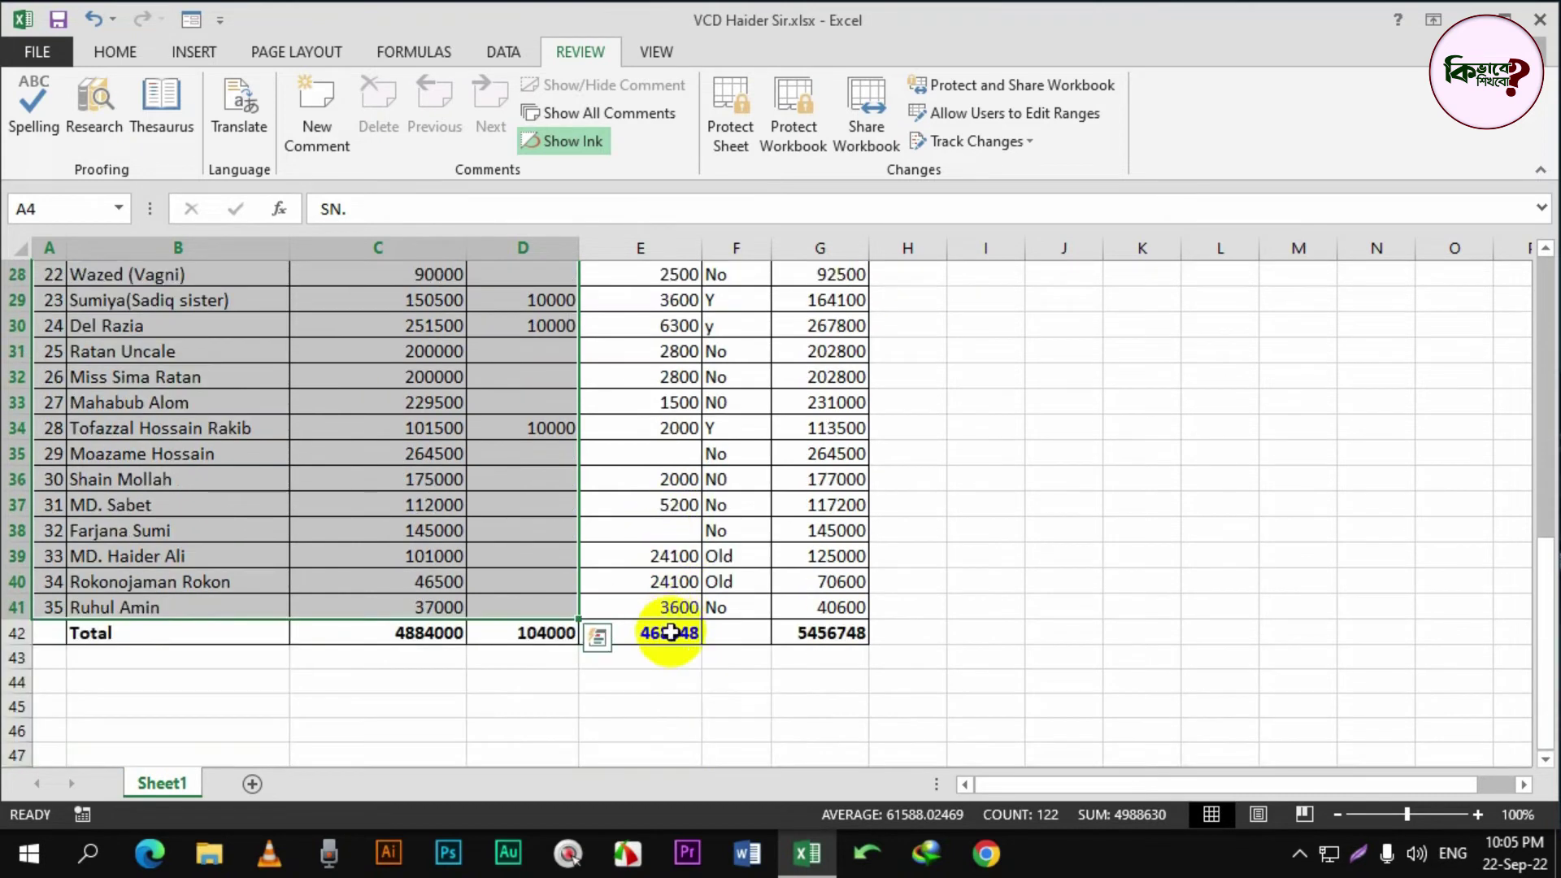
scroll(669, 533, "down", 1)
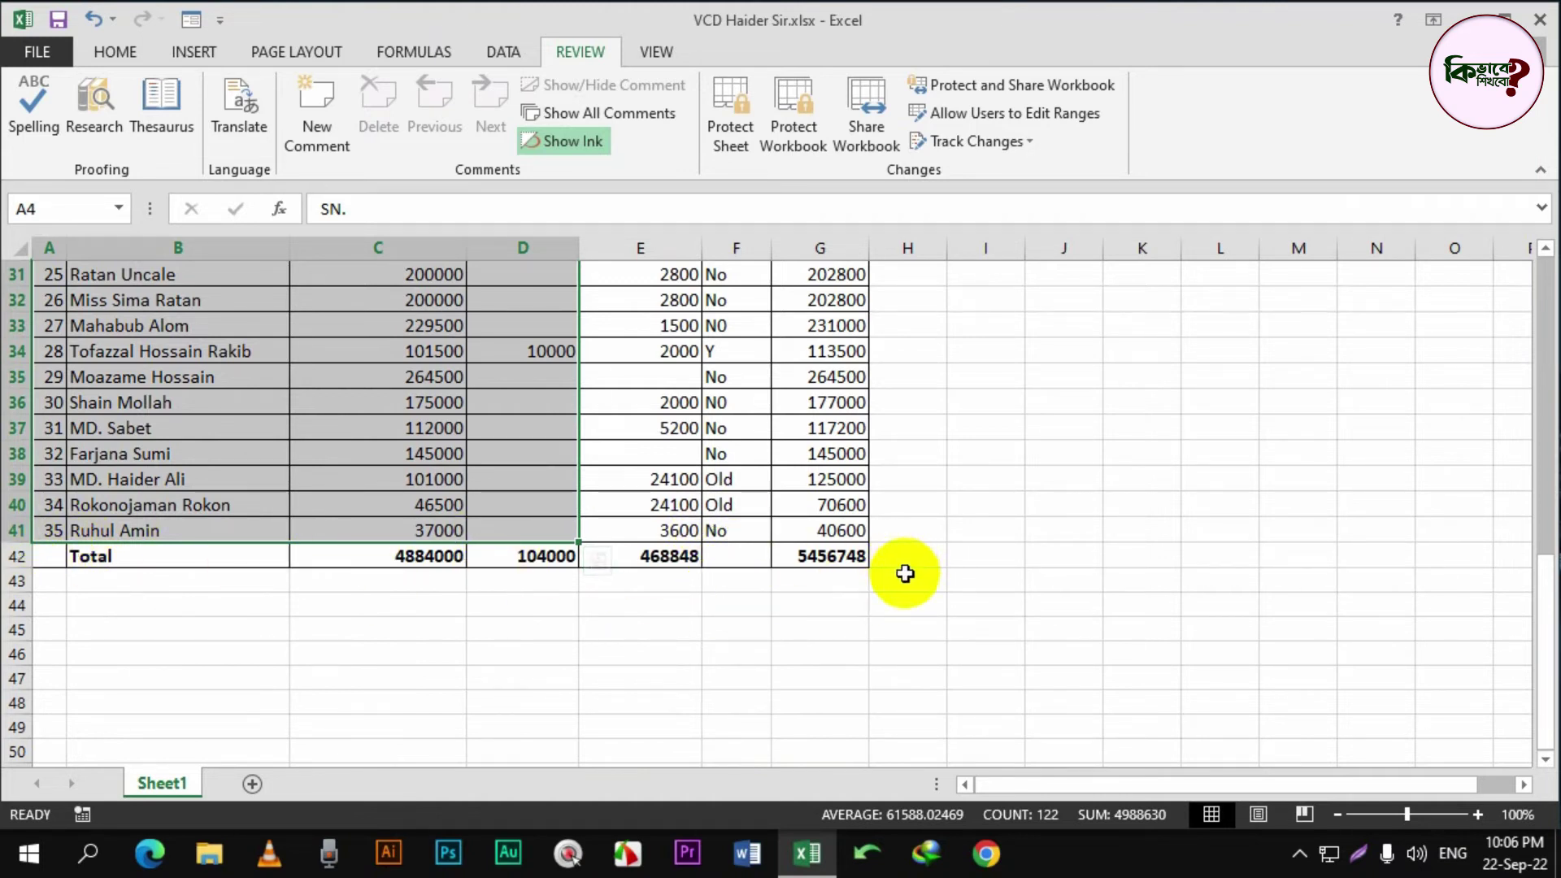
scroll(373, 540, "up", 3)
scroll(393, 392, "up", 3)
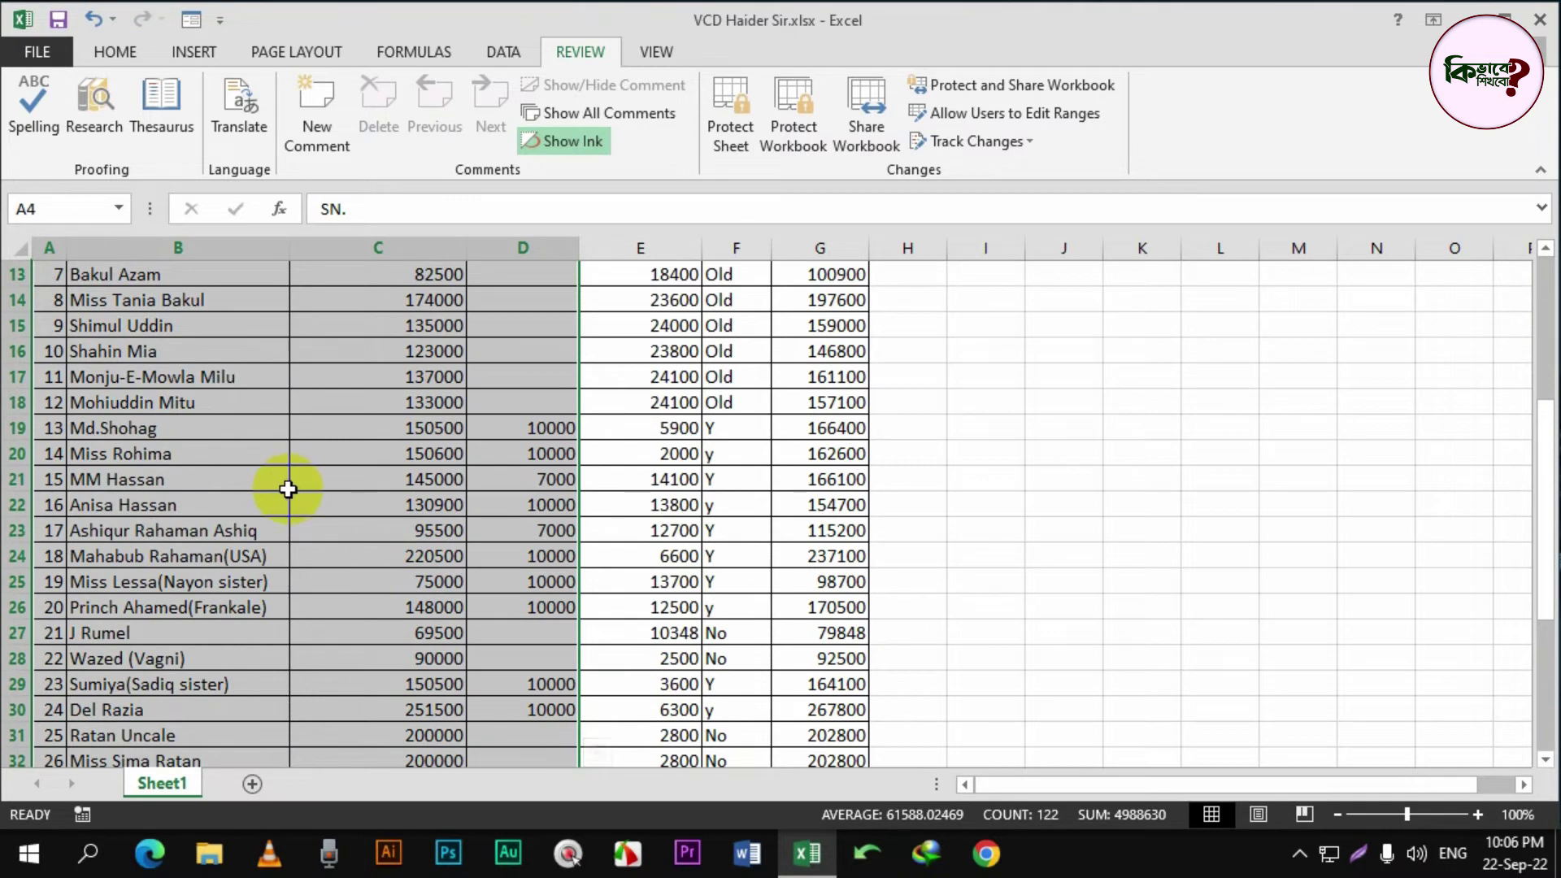
scroll(285, 487, "up", 4)
scroll(927, 457, "down", 1)
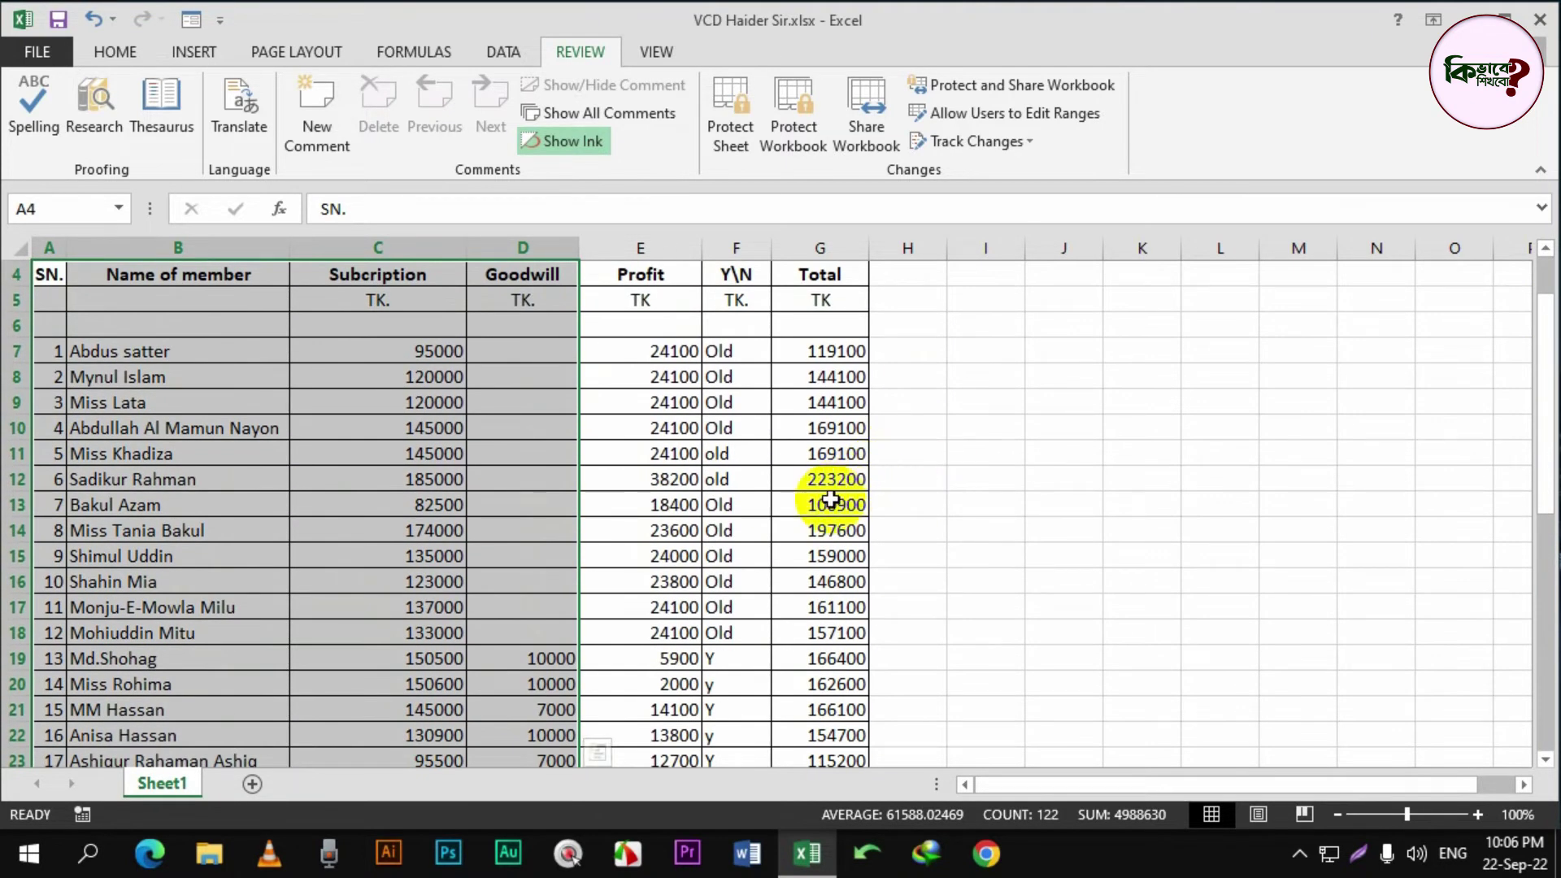
scroll(822, 510, "up", 1)
Step: Add columns F and G from row 4 to row 41 to the selection
mouse_move(748, 374)
left_mouse_down()
mouse_move(807, 833)
mouse_move(867, 654)
left_mouse_up()
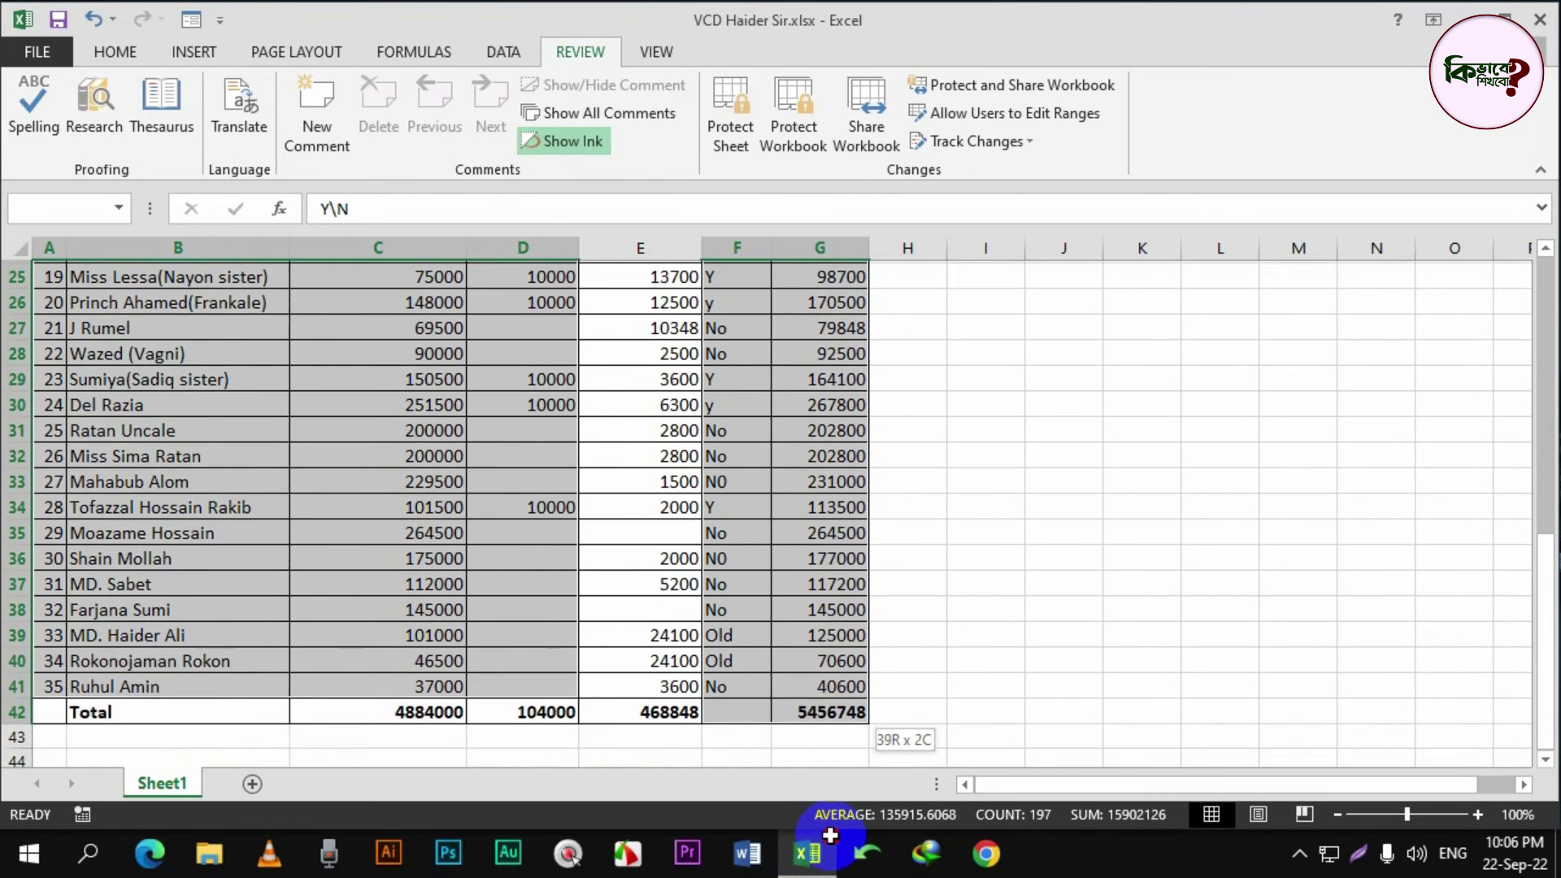
left_click_drag(866, 655, 854, 686)
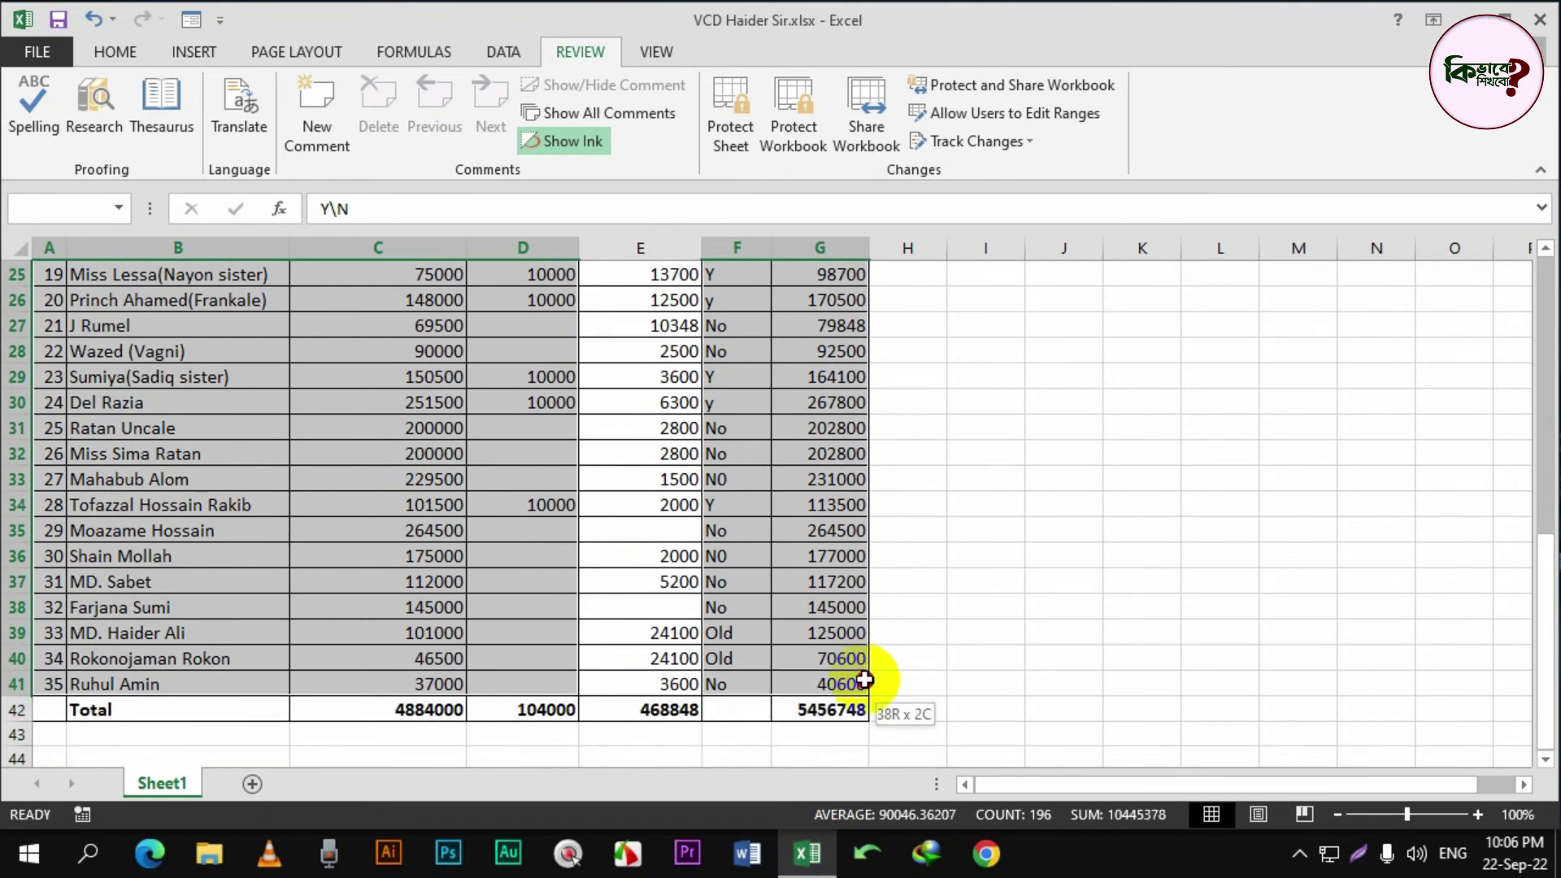
scroll(728, 635, "up", 6)
scroll(728, 635, "up", 2)
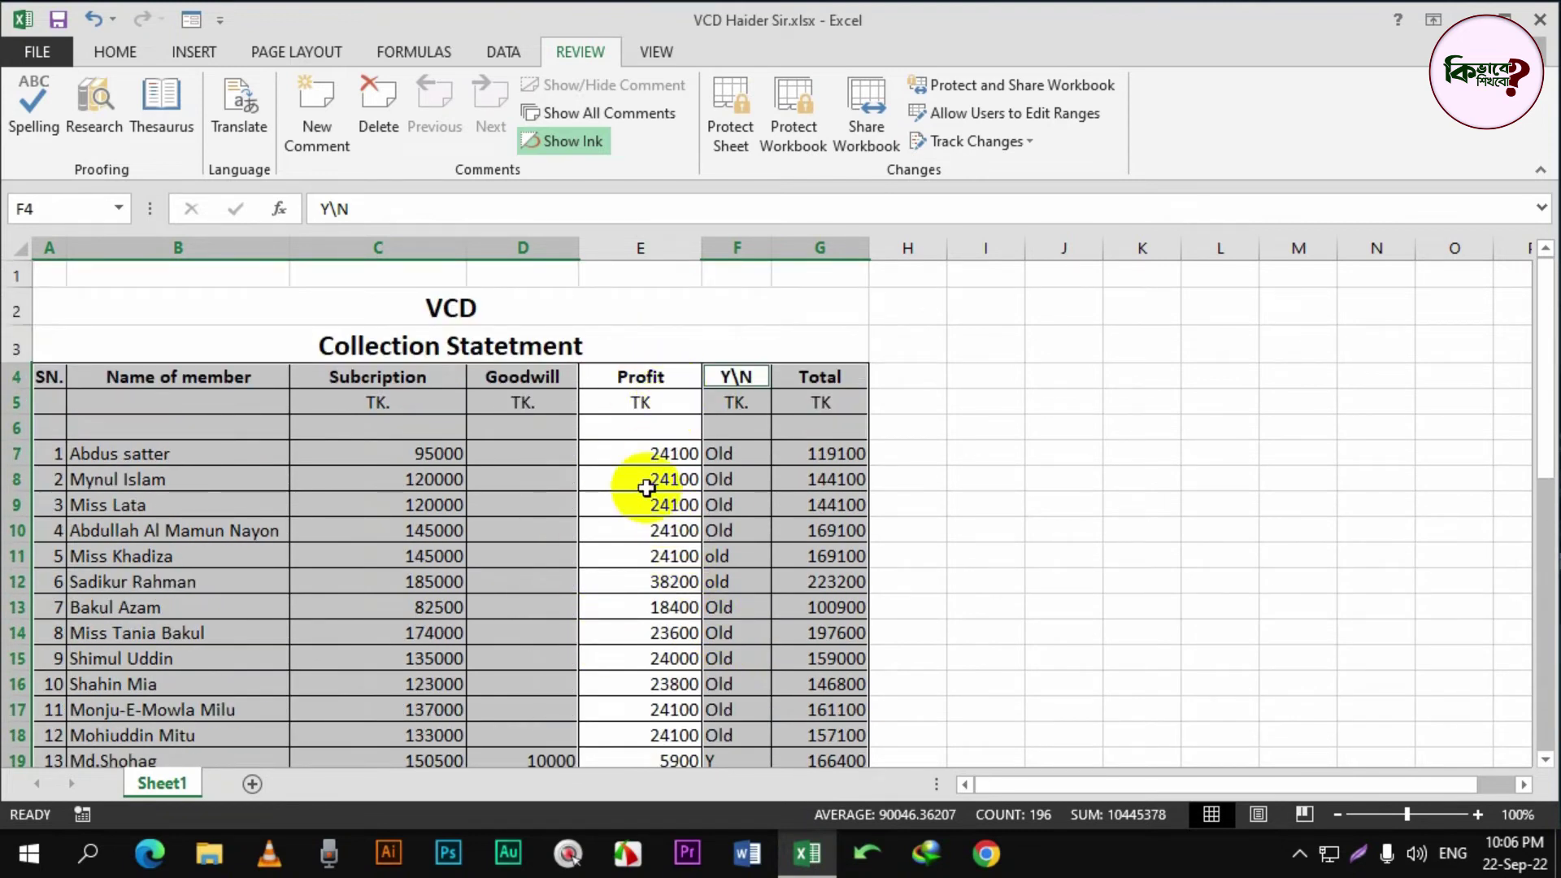
scroll(707, 558, "down", 6)
scroll(613, 697, "down", 4)
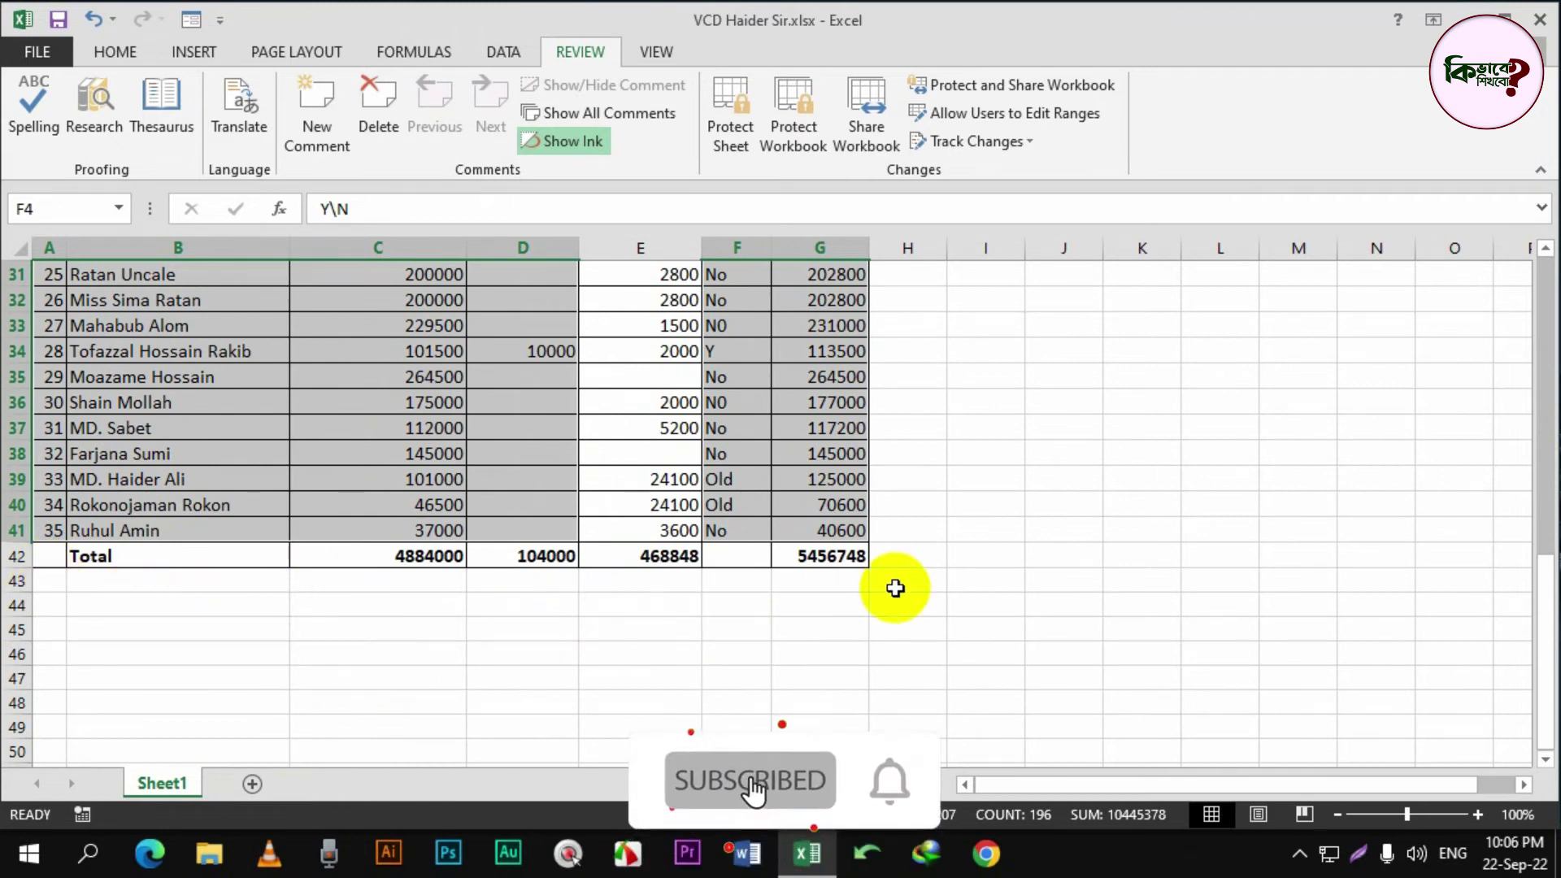
scroll(868, 593, "up", 2)
scroll(867, 594, "up", 3)
scroll(838, 610, "down", 4)
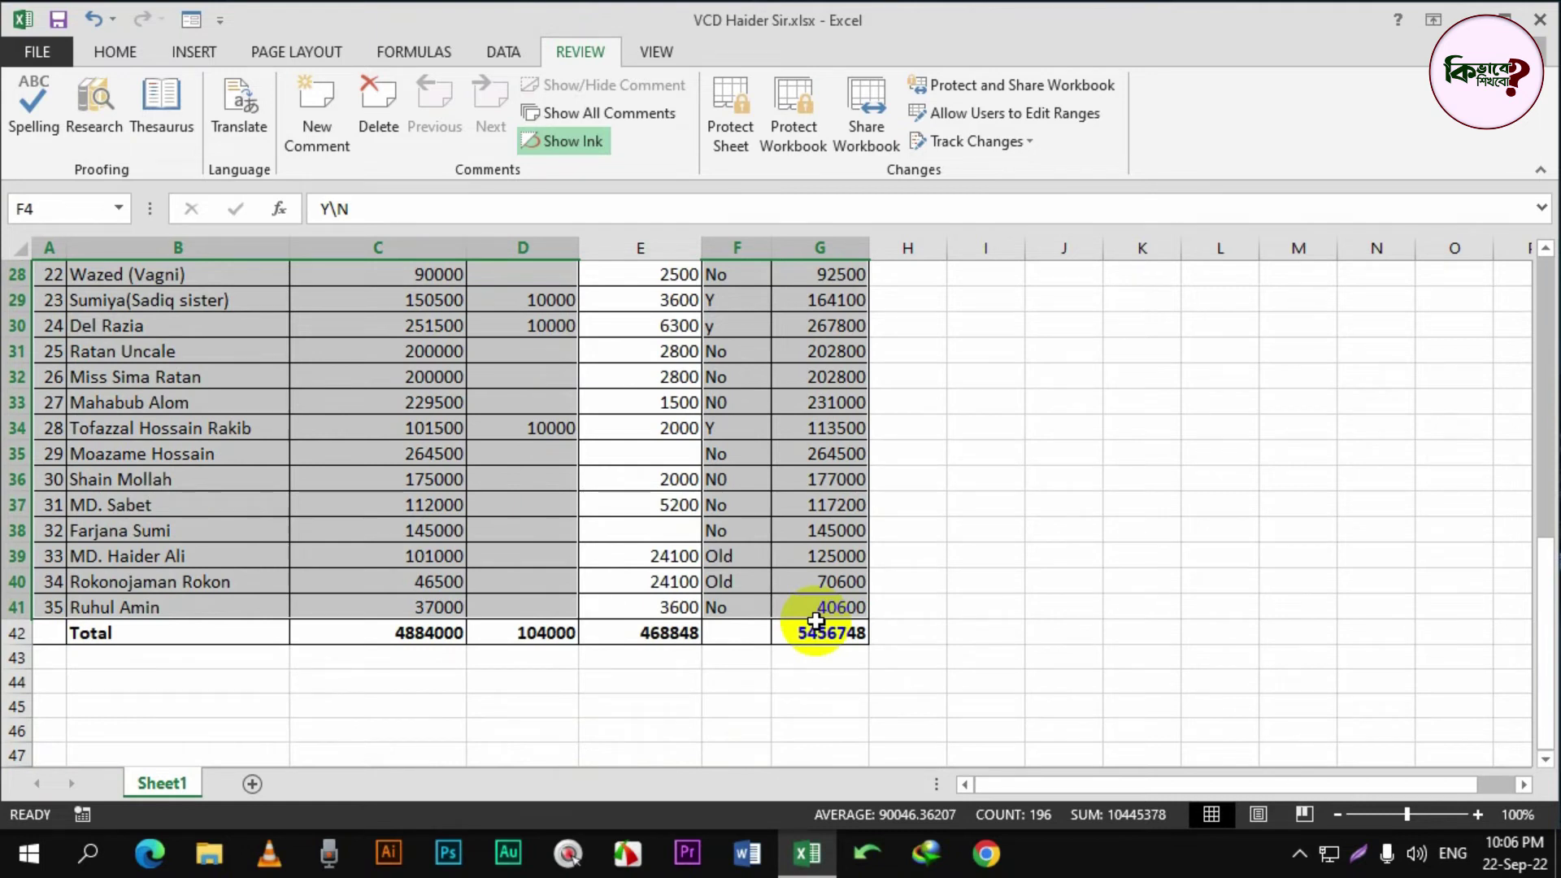
scroll(815, 620, "up", 3)
scroll(809, 621, "up", 2)
scroll(801, 570, "up", 4)
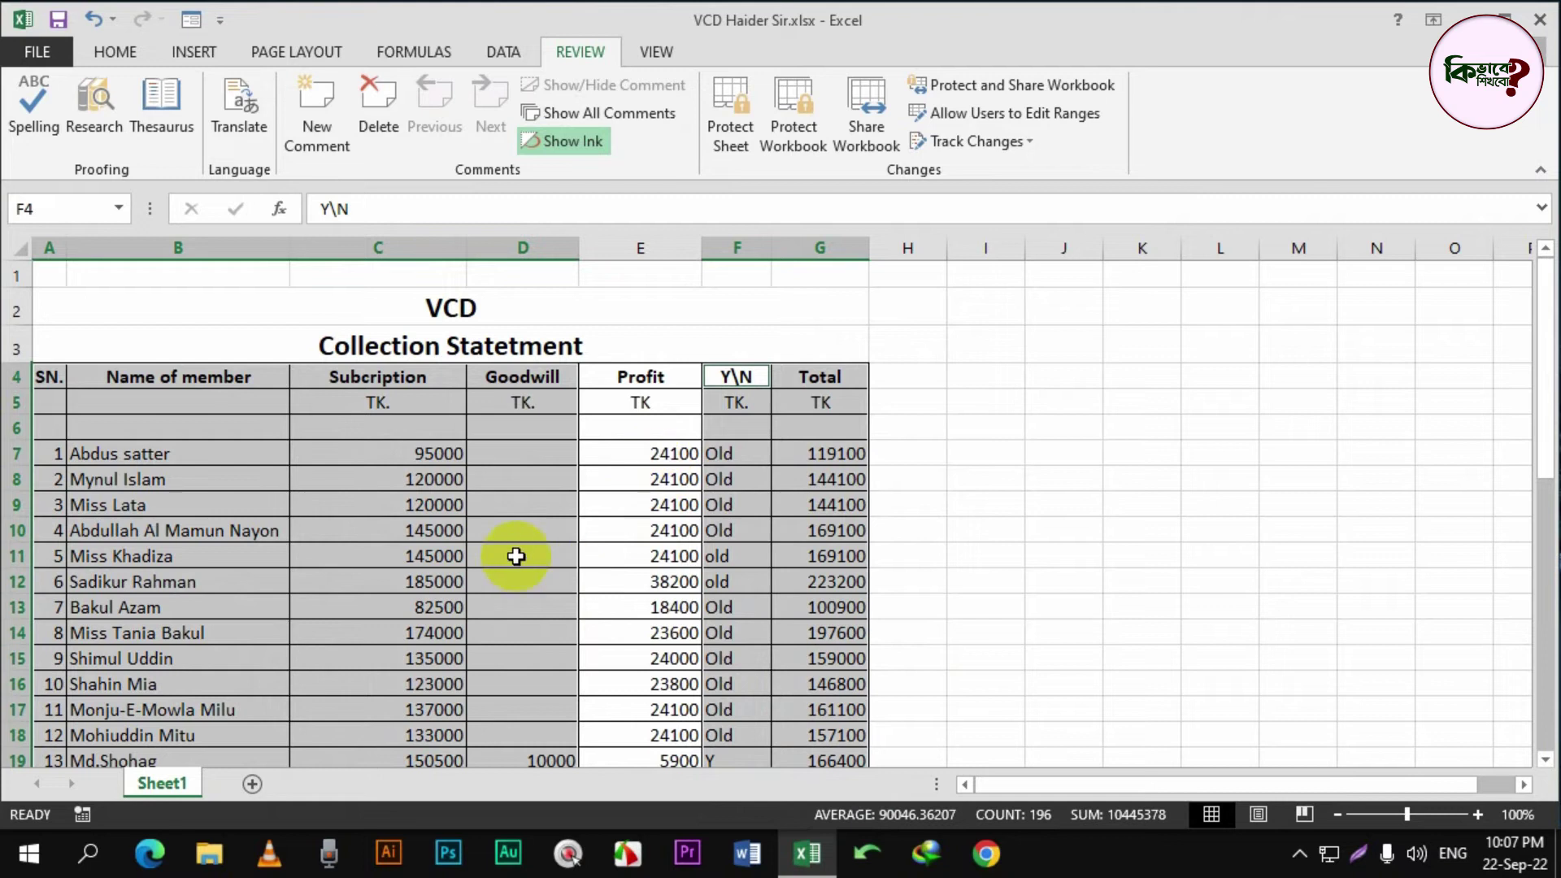
Step: Clear Locked in Format Cells for the selected non-Profit columns, then deselect
right_click(493, 540)
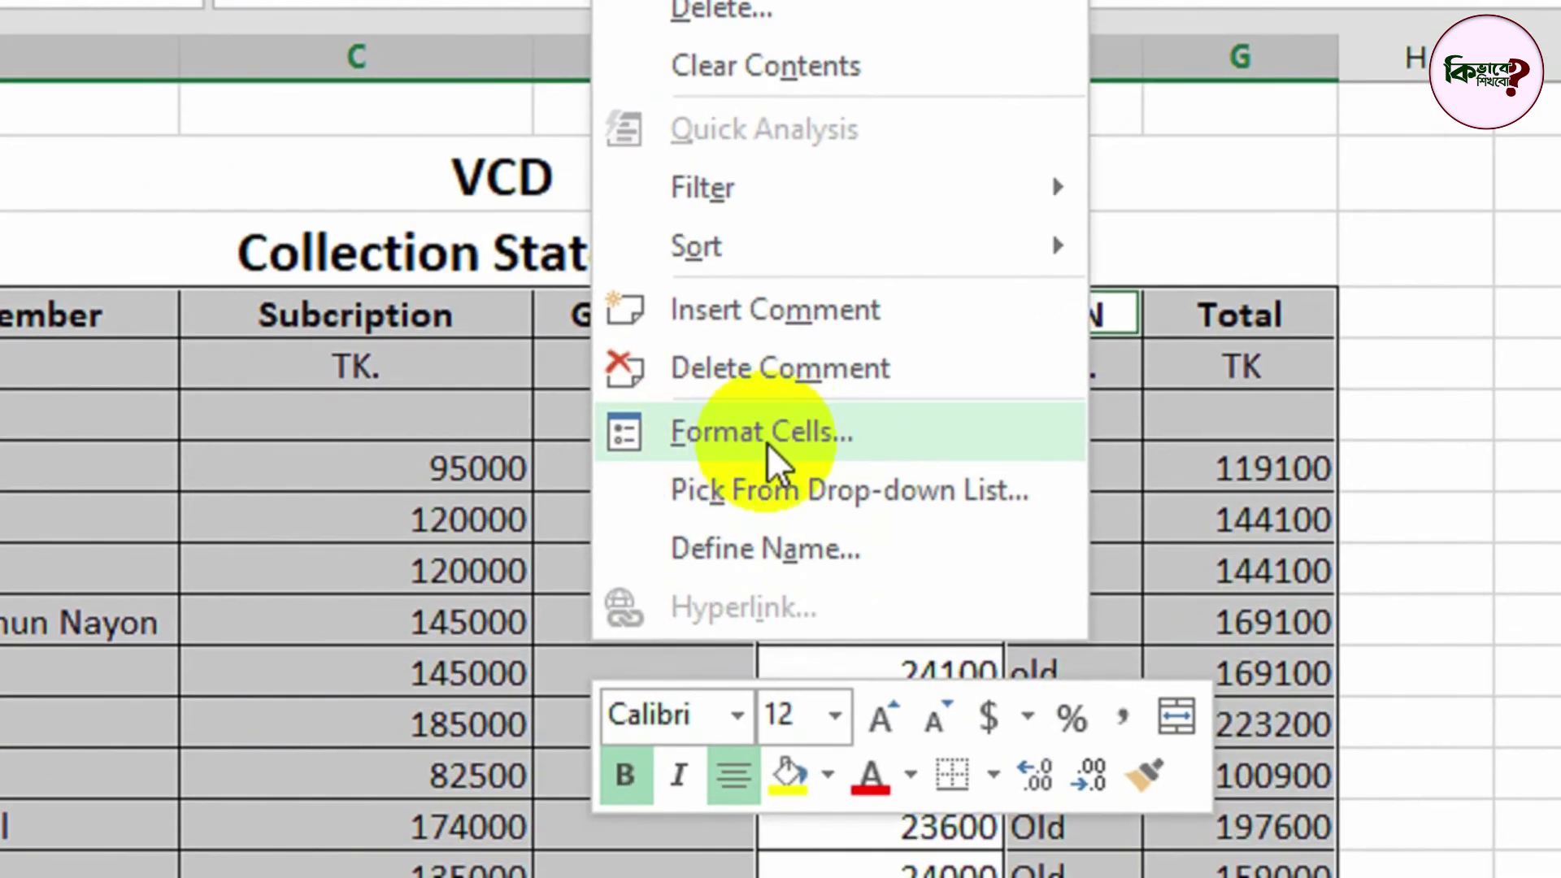
left_click(745, 443)
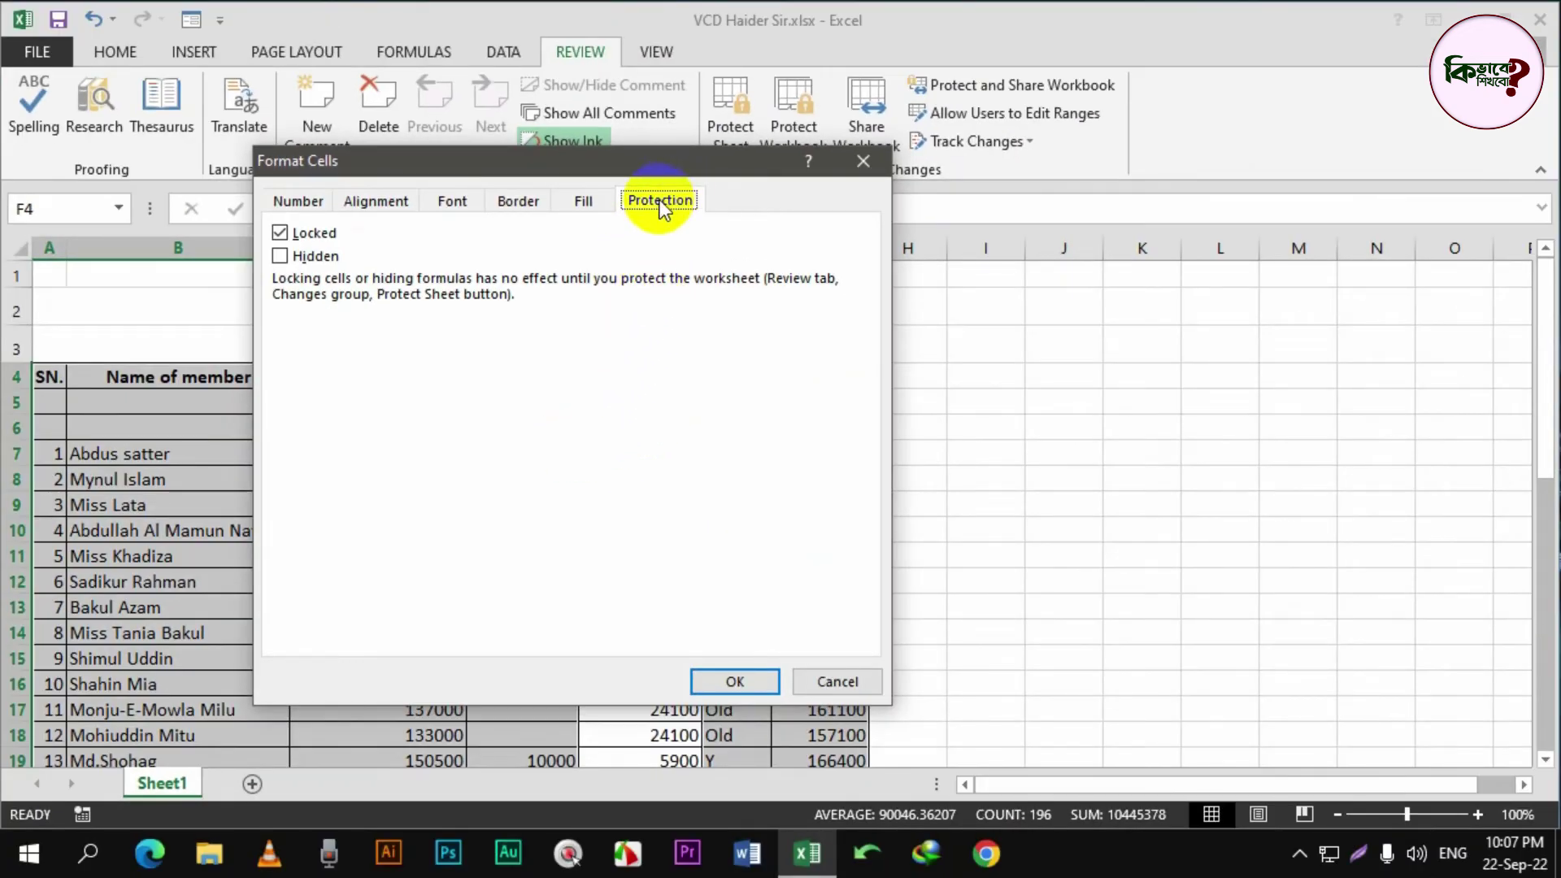
left_click(282, 238)
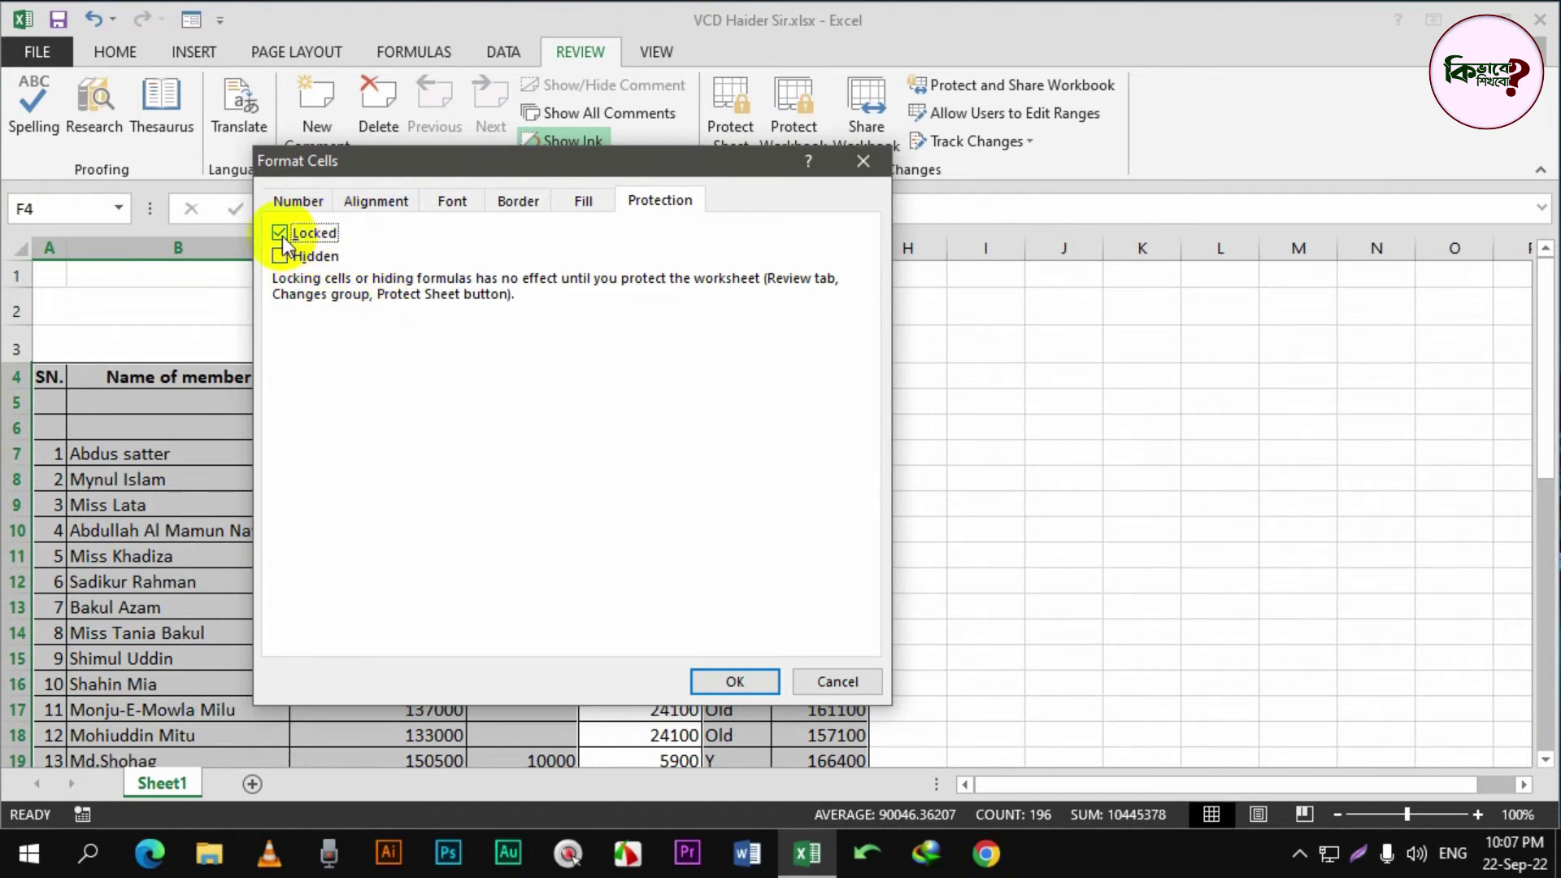
left_click(280, 234)
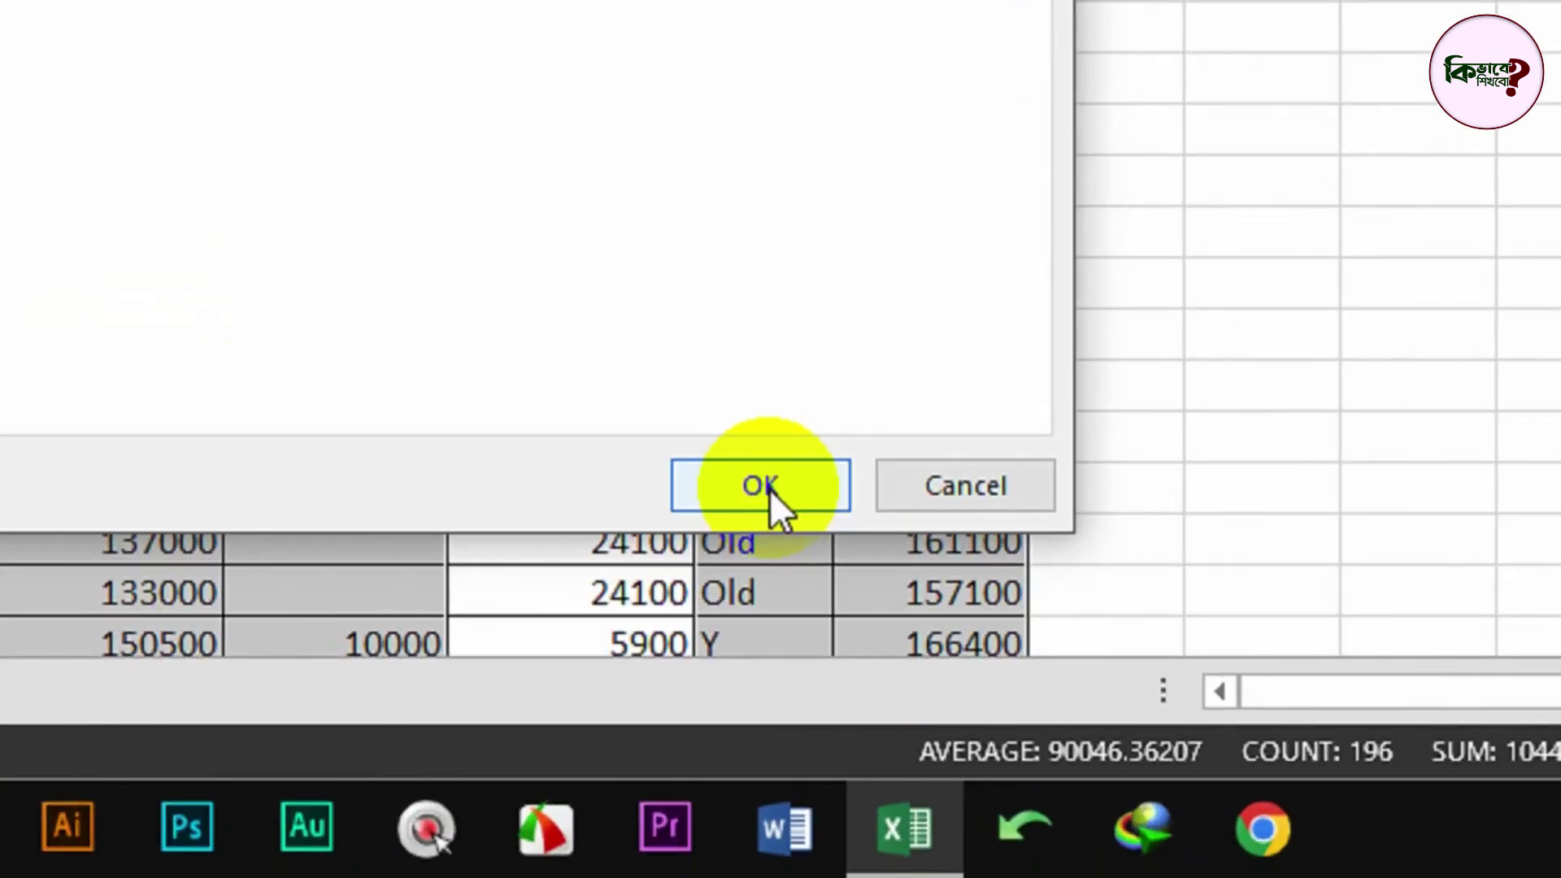
left_click(736, 683)
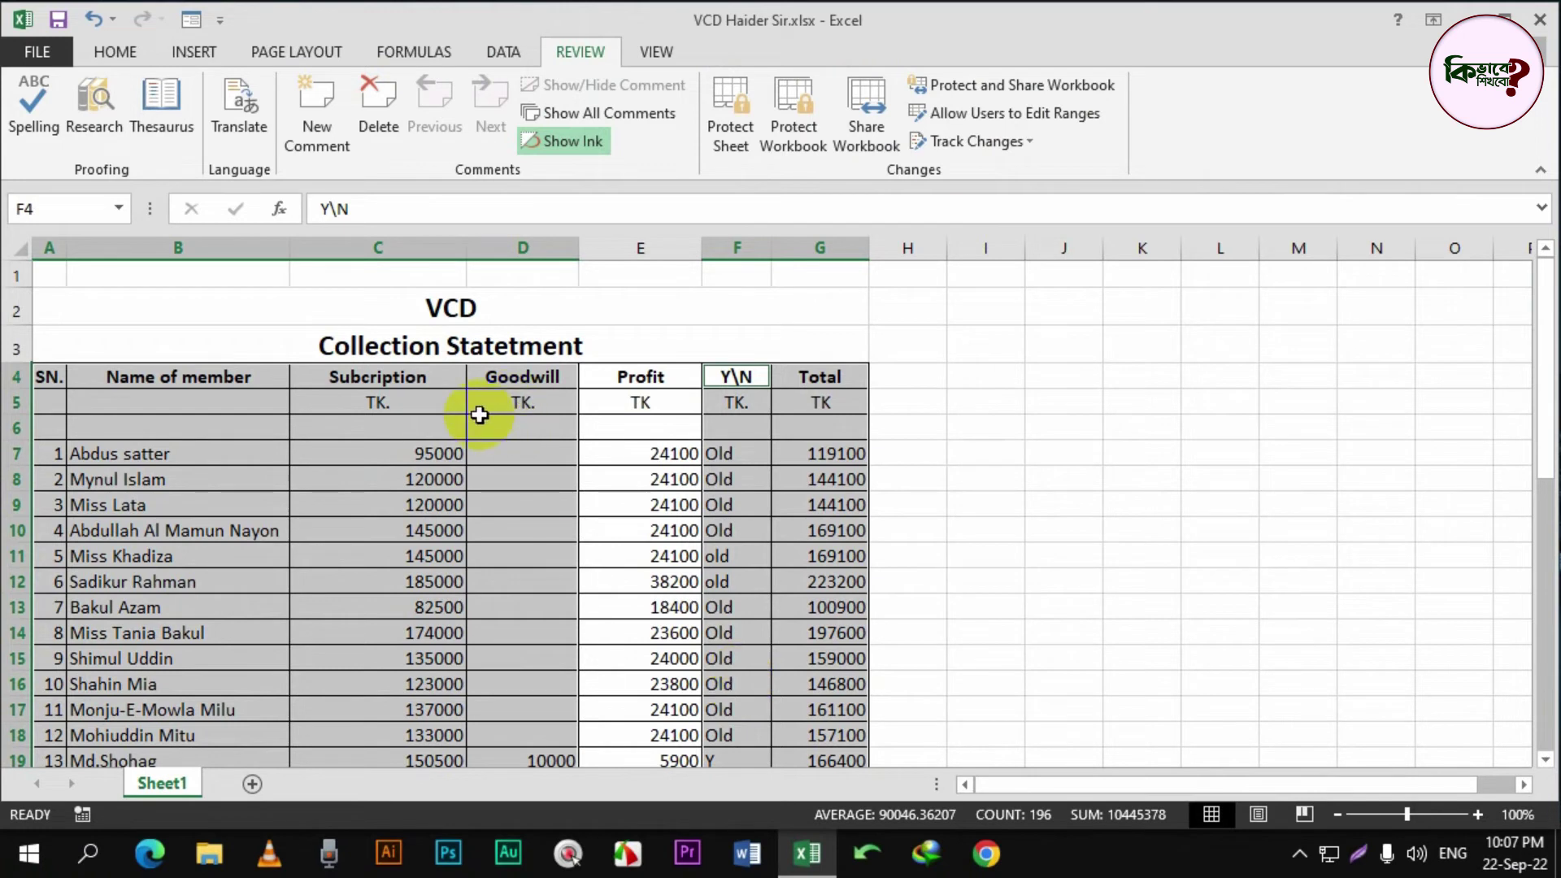
left_click(923, 499)
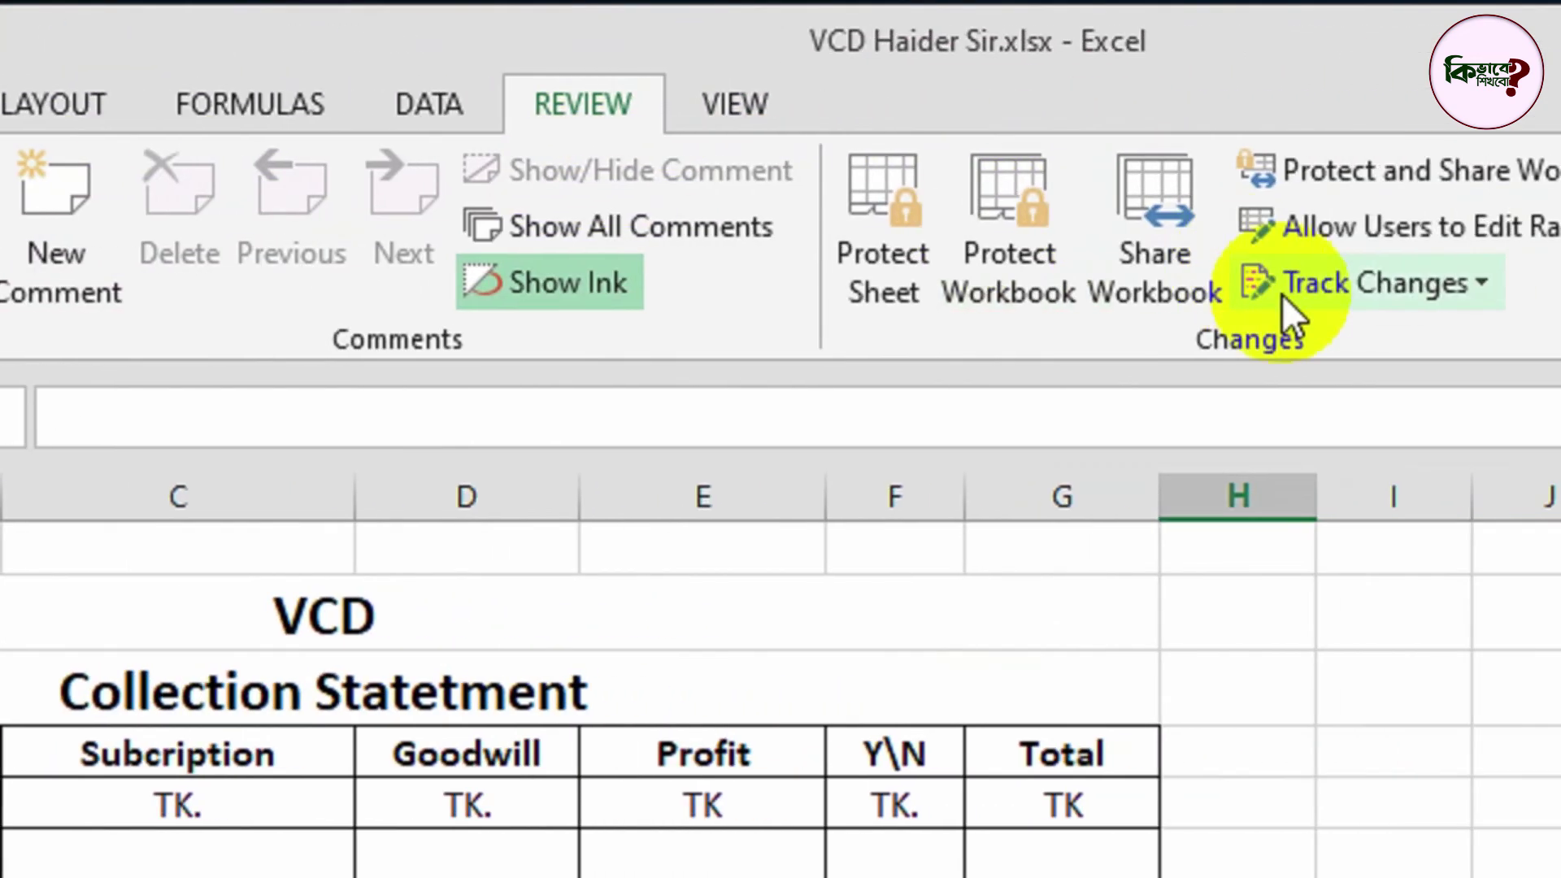
Step: Protect Sheet1 with the default permissions to select locked and unlocked cells
left_click(787, 248)
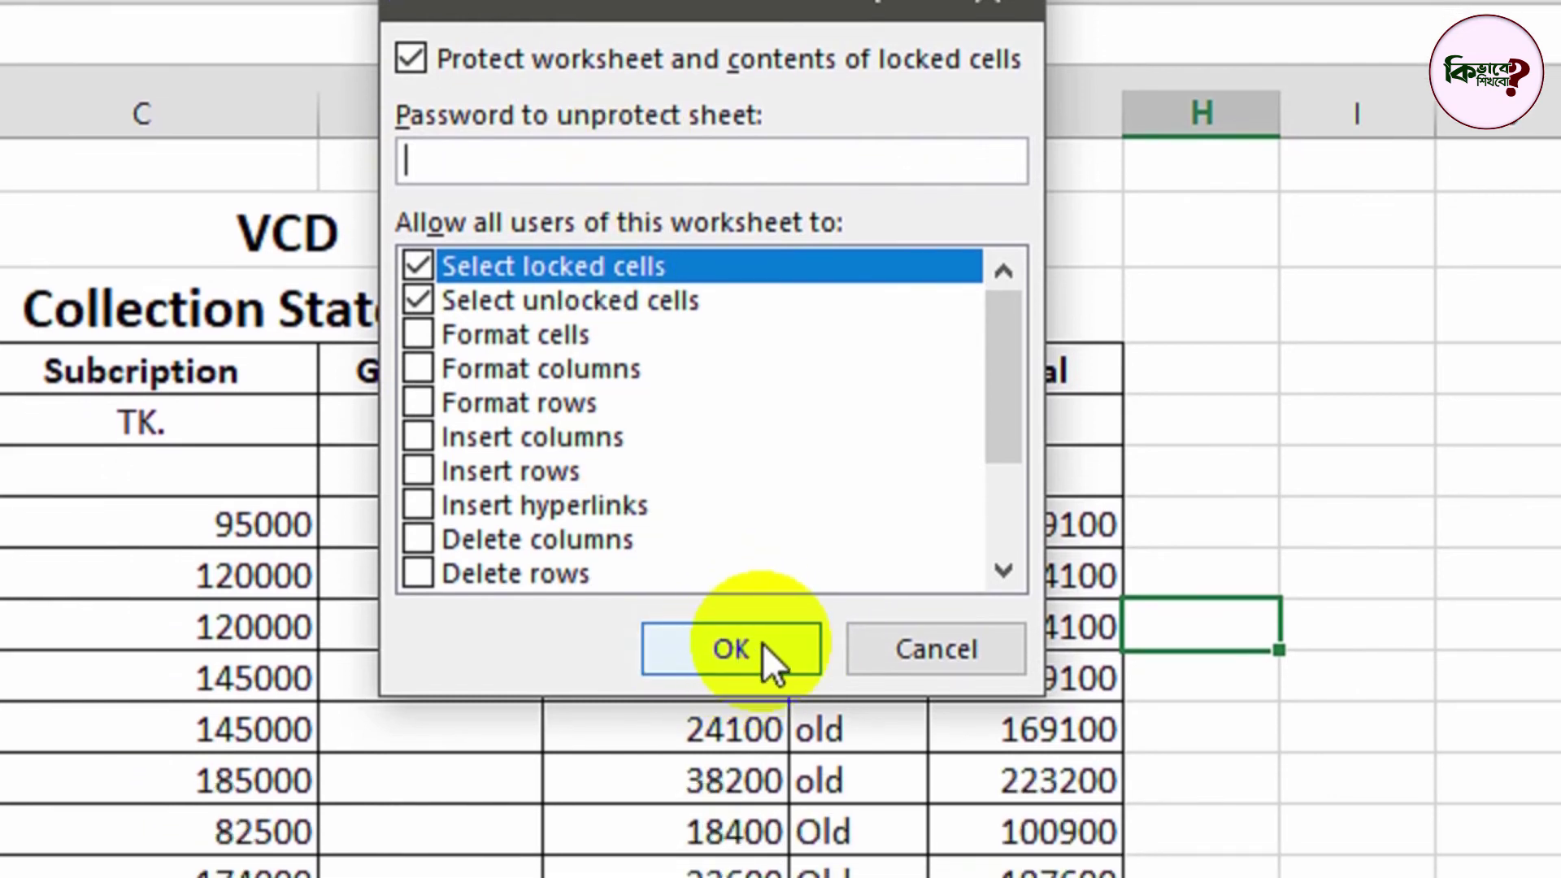
left_click(736, 750)
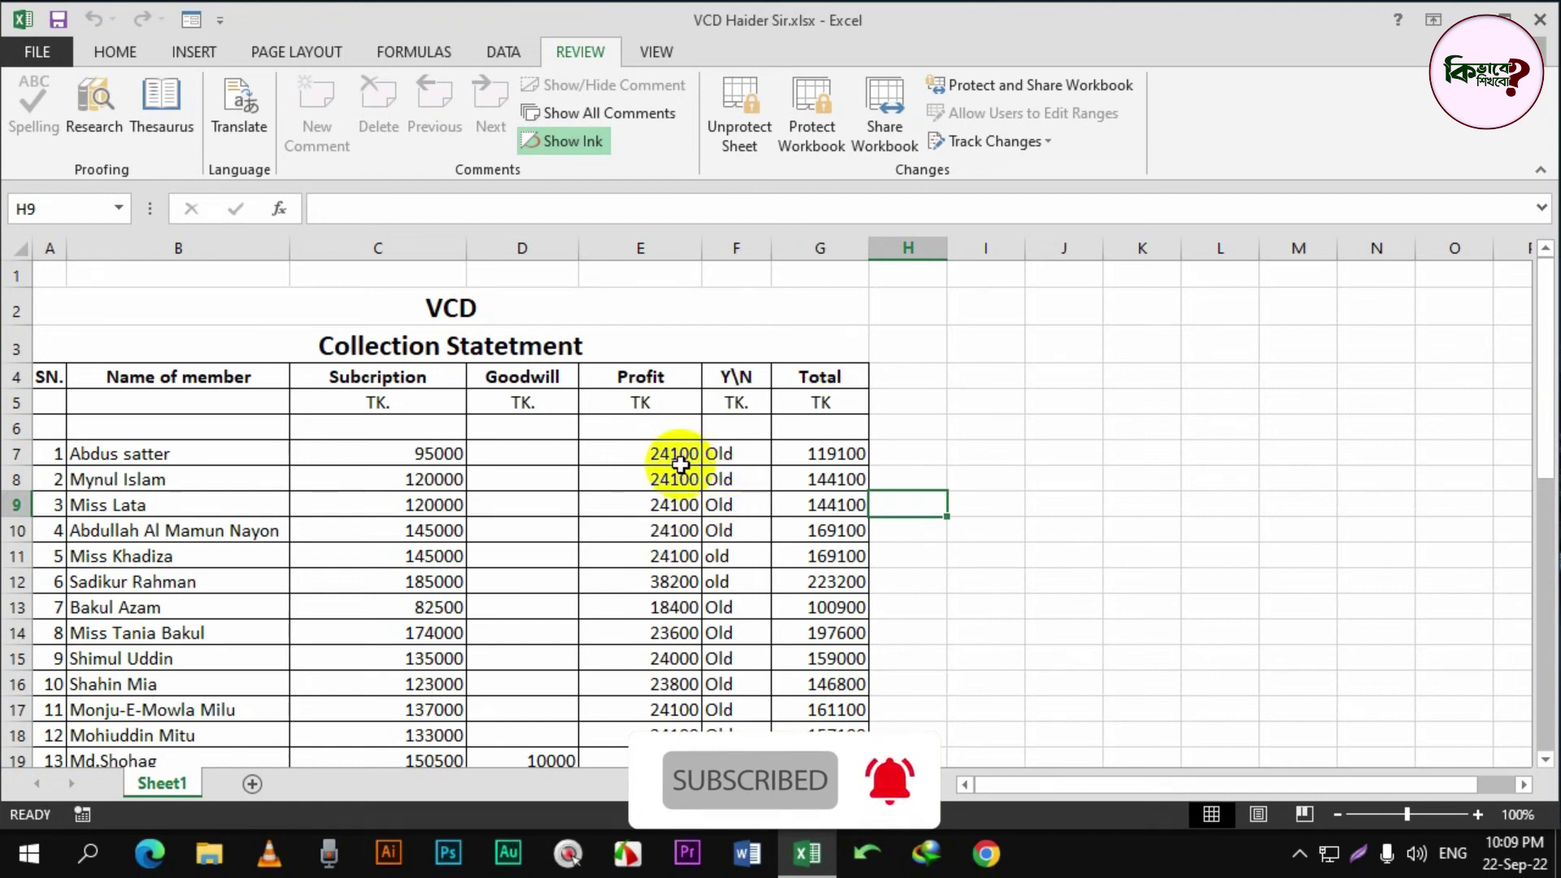
scroll(678, 474, "down", 1)
Step: Enter 44444 in the unlocked Subcription cell C10
scroll(678, 474, "down", 1)
left_click(1300, 452)
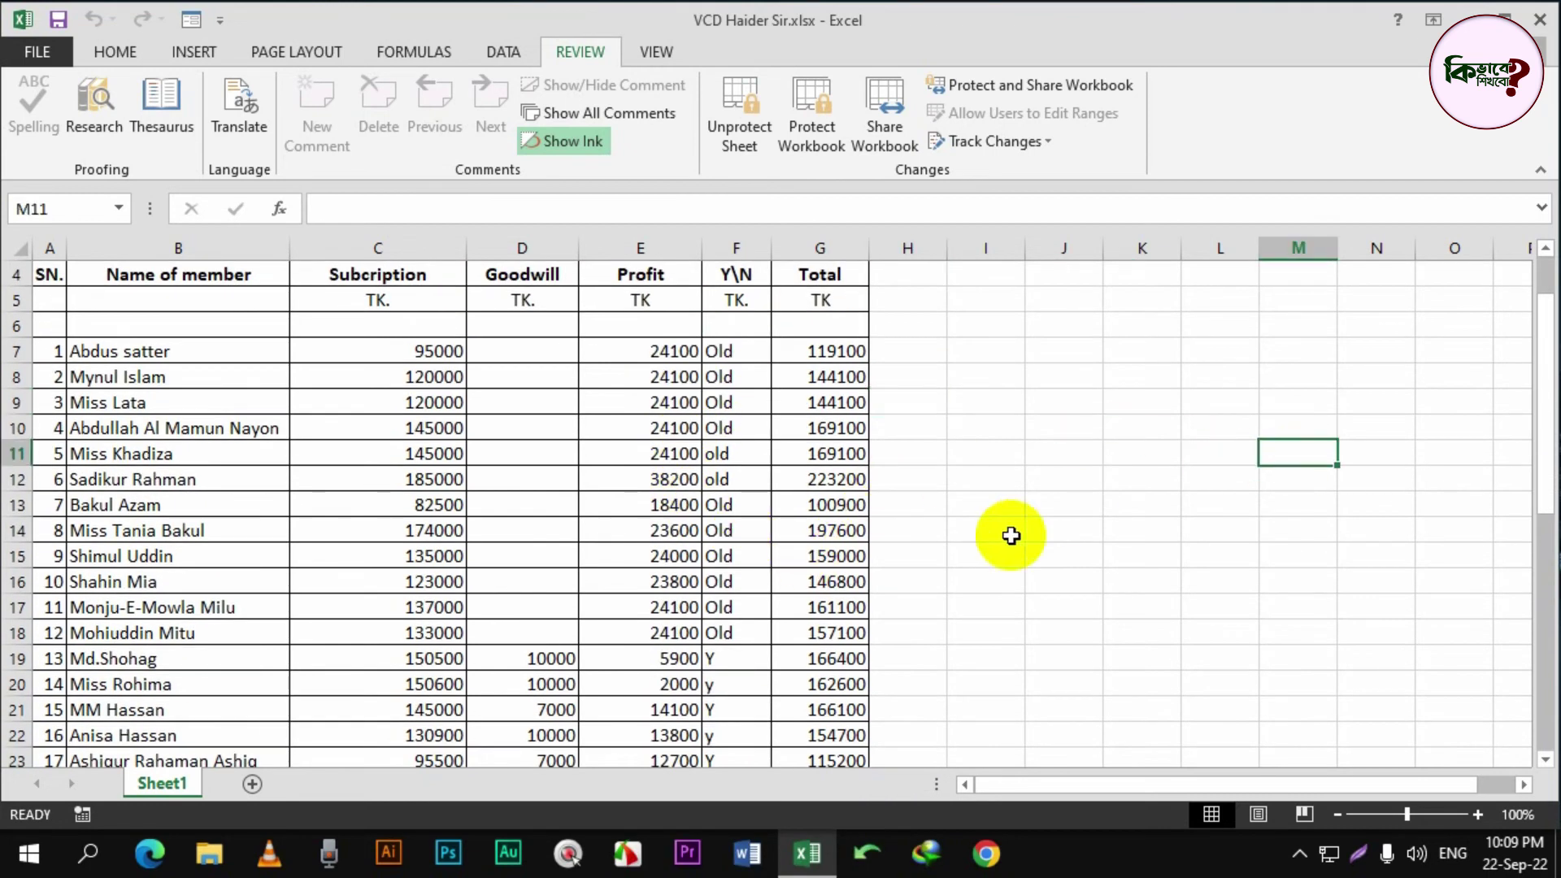
left_click(397, 426)
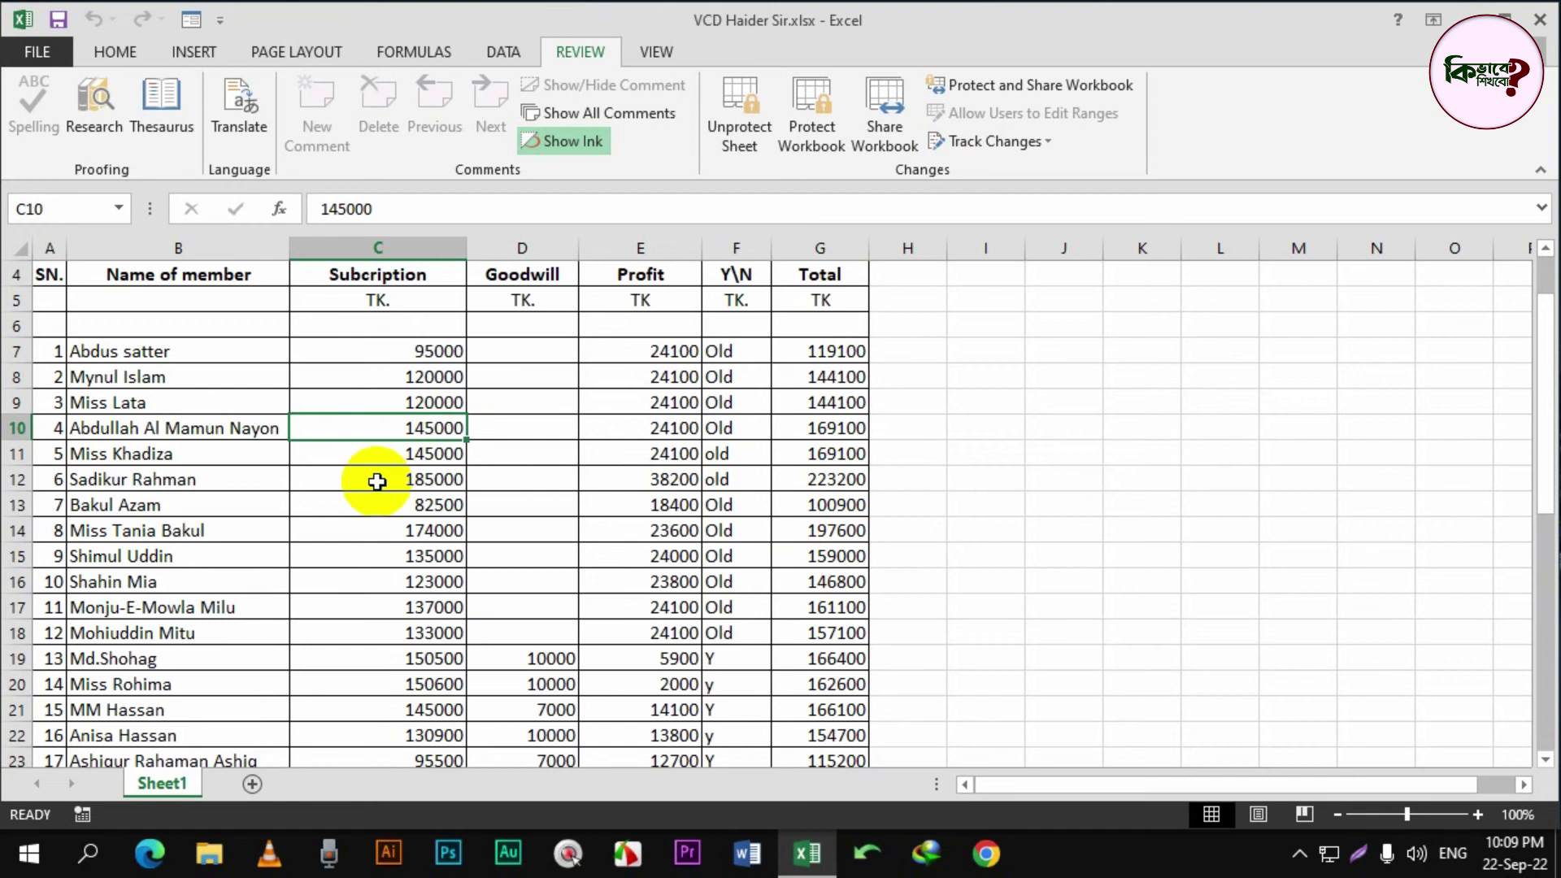
type("44444")
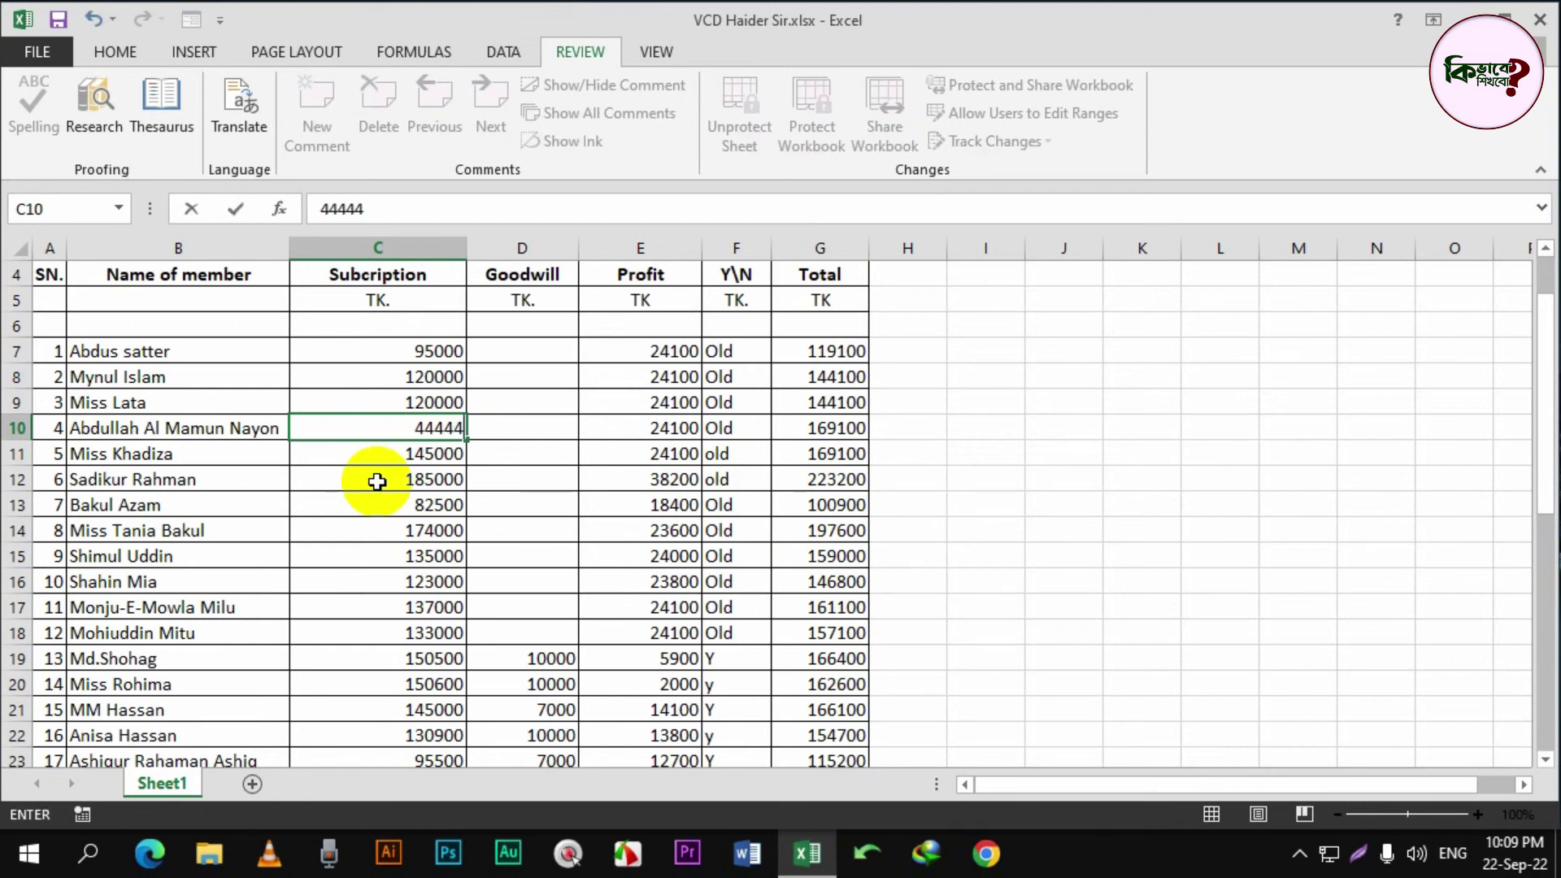
key("Return")
Step: Try editing locked Profit cell E9 and dismiss the protected-sheet warnings
left_click(659, 402)
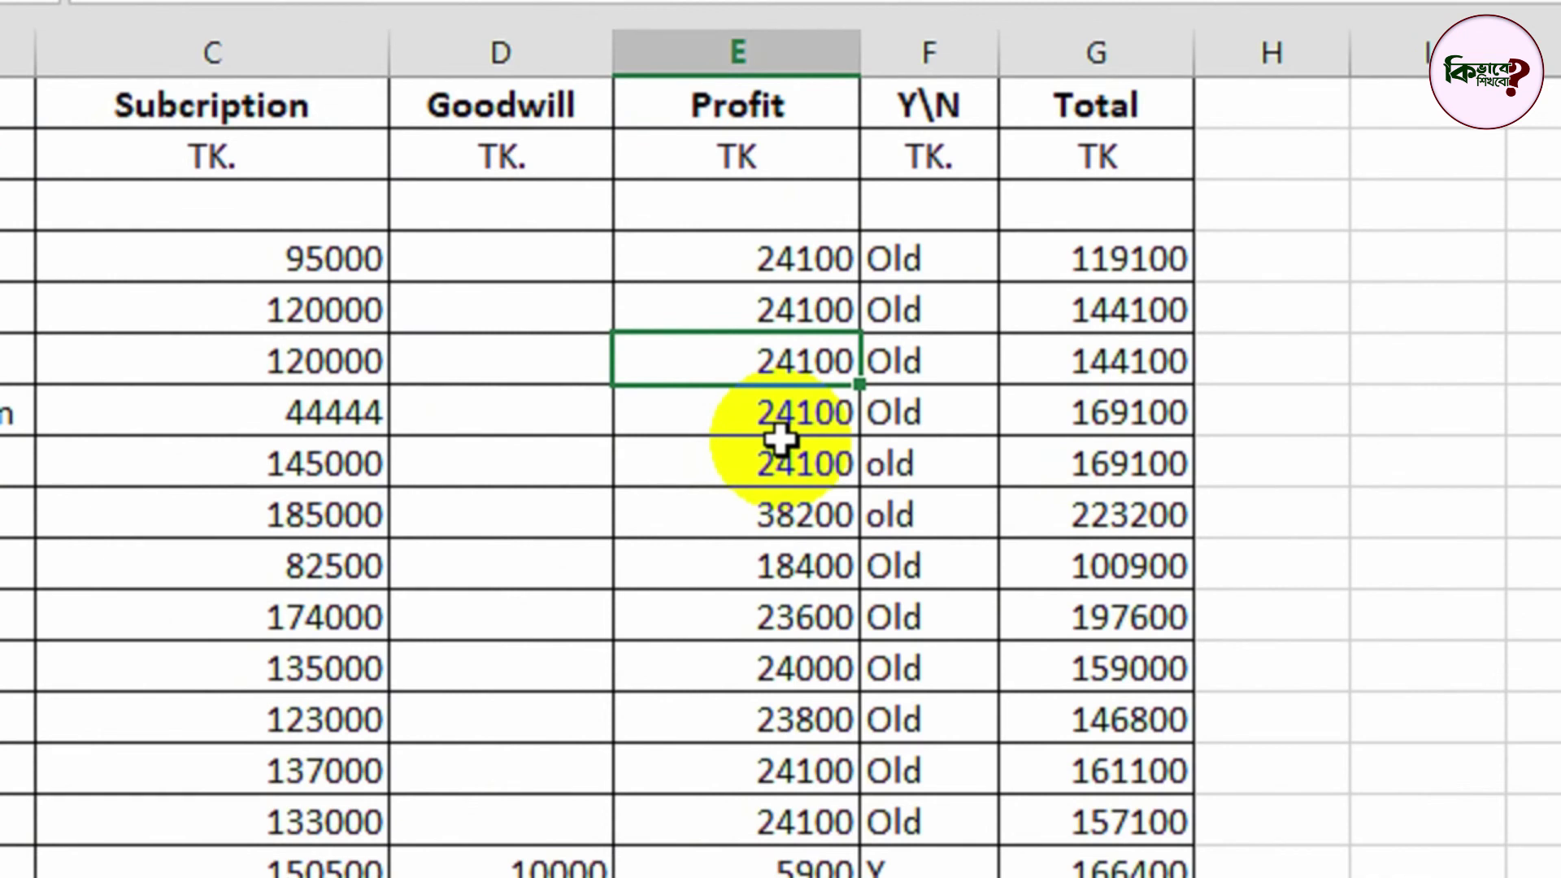
double_click(779, 439)
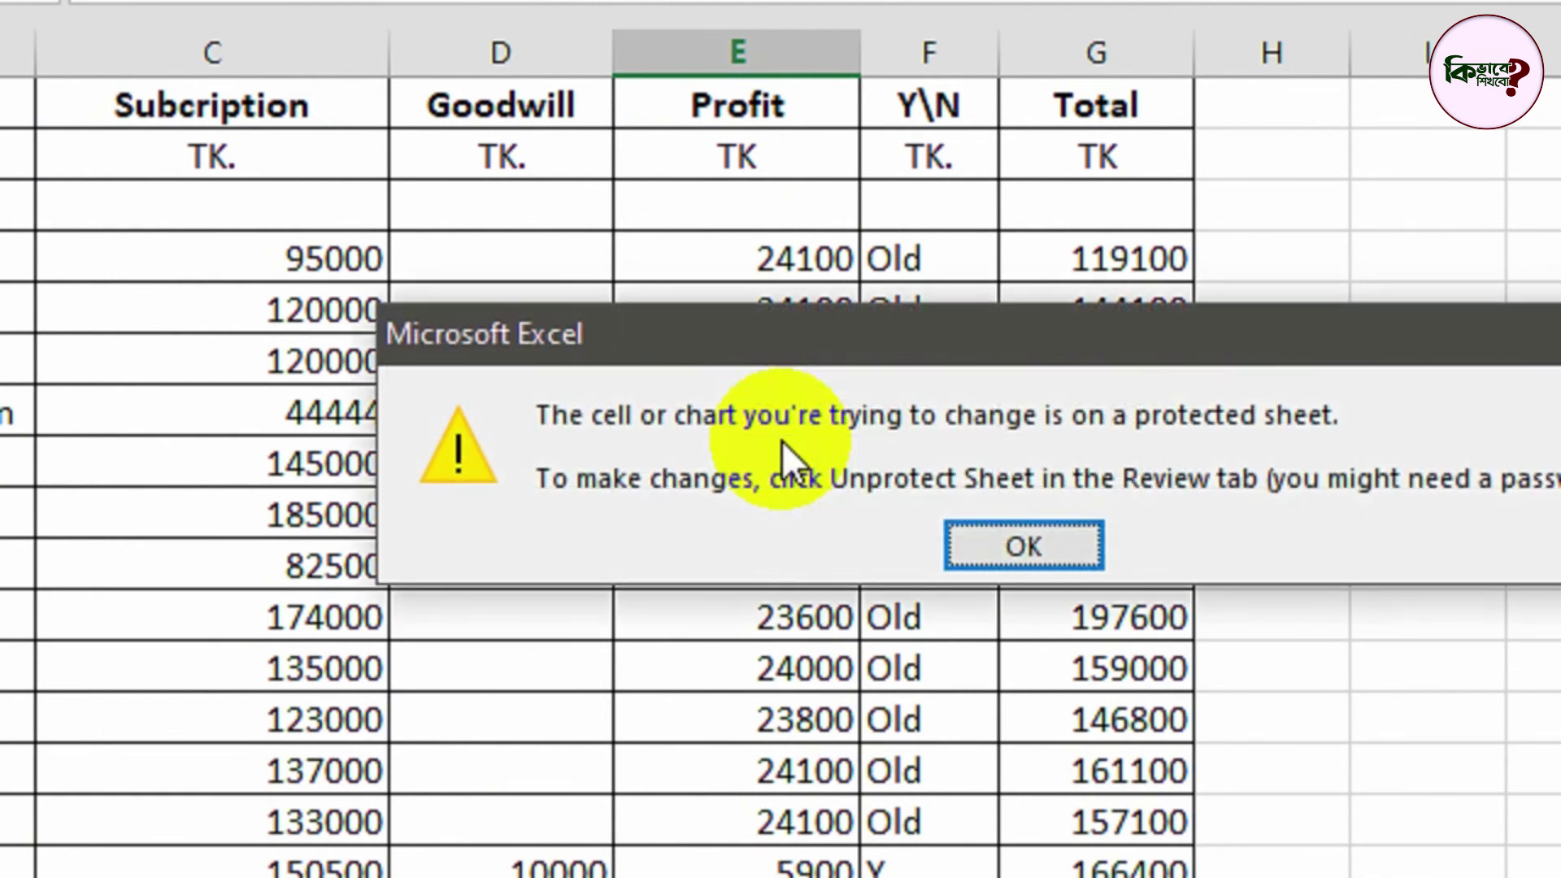
key("Return")
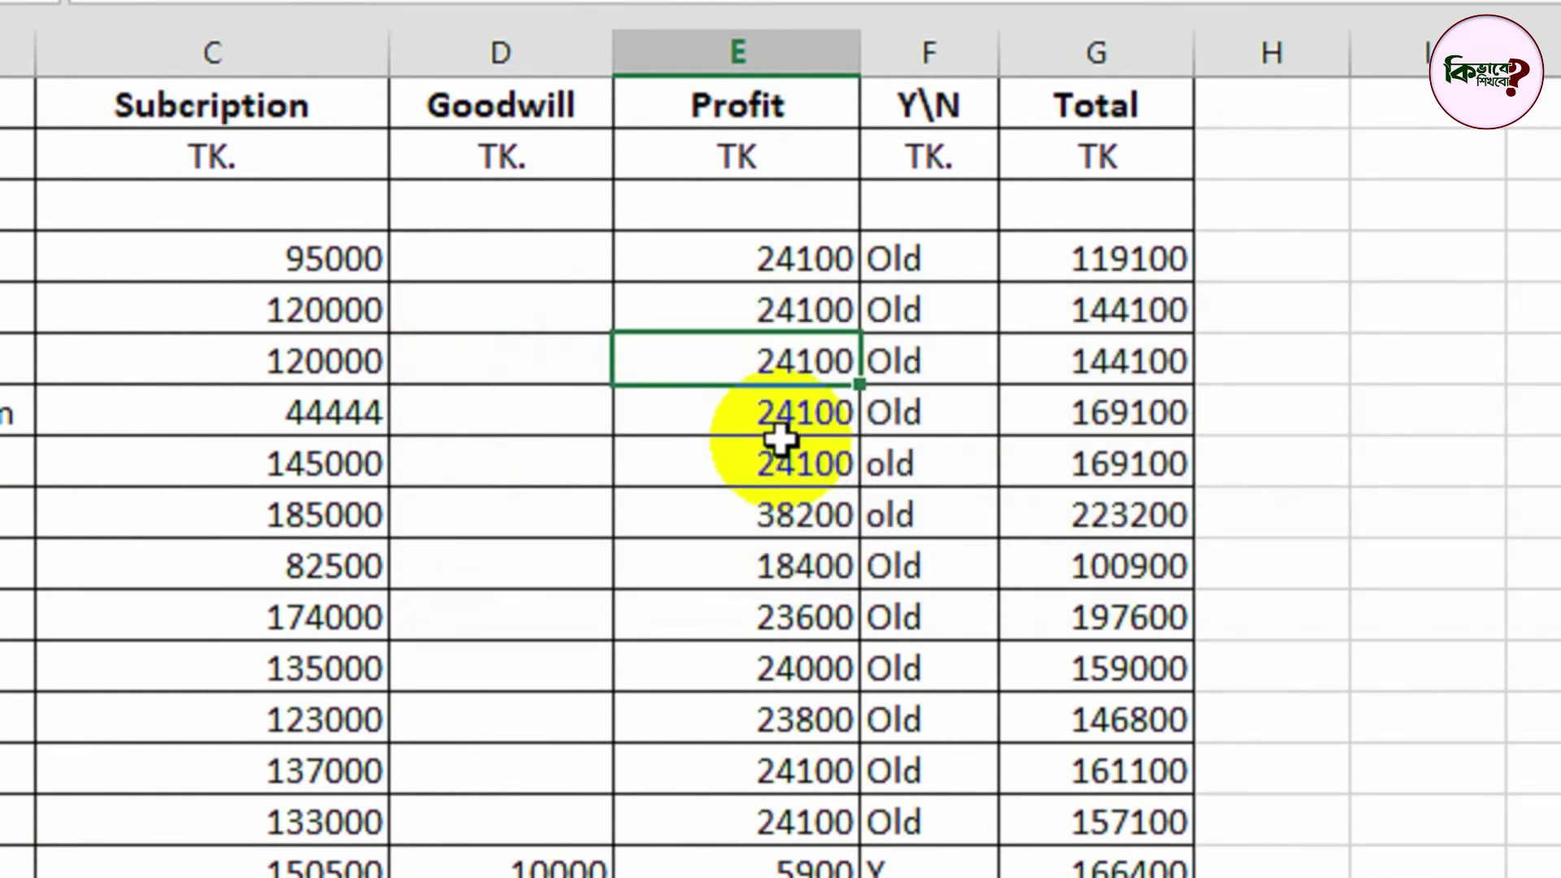
double_click(779, 439)
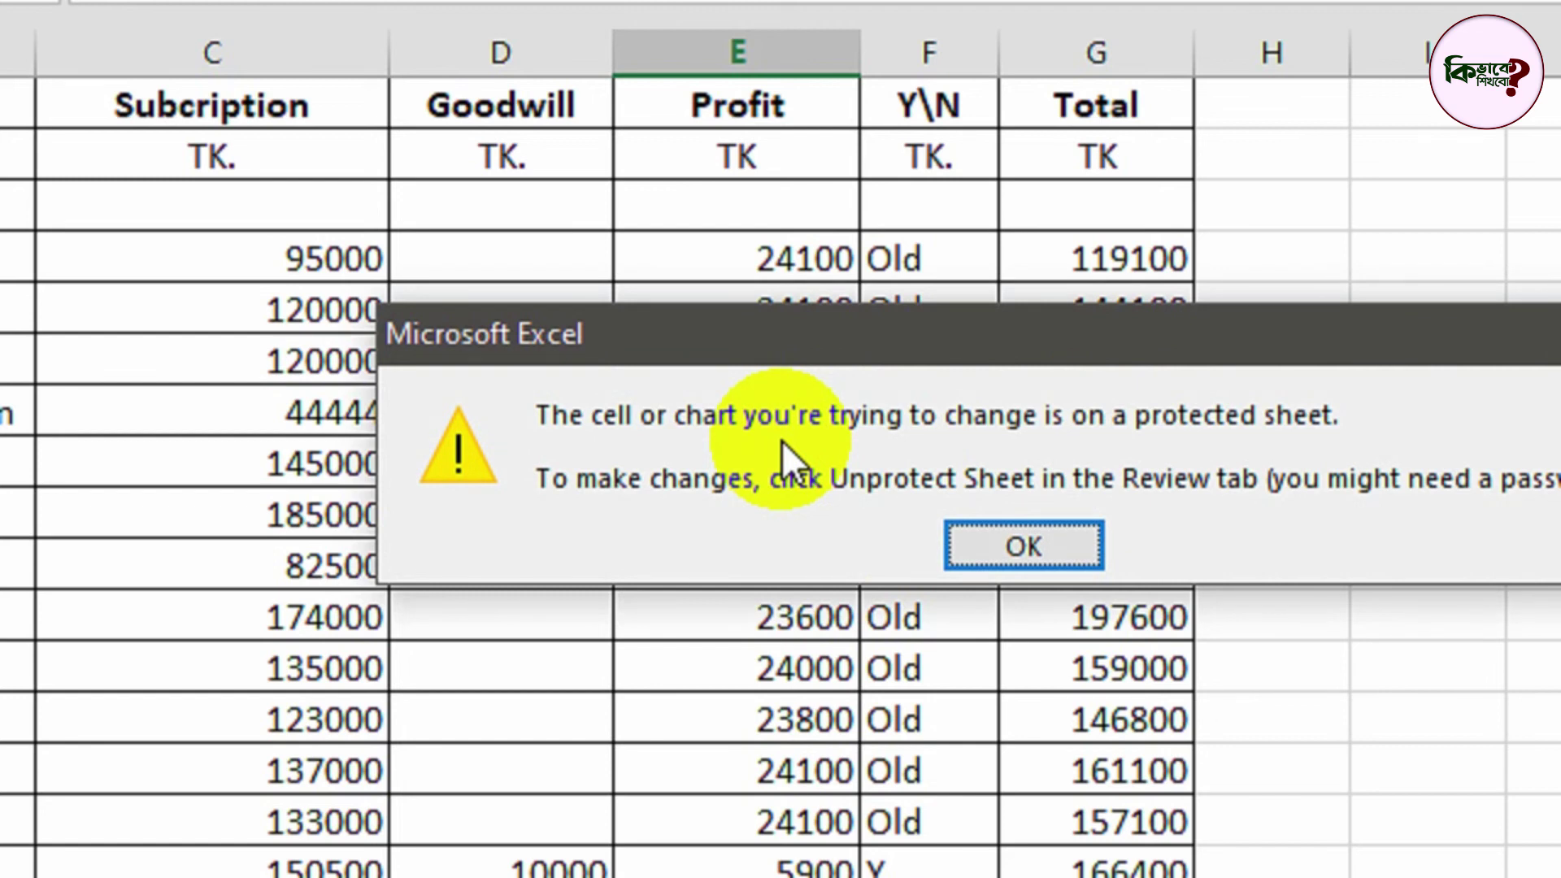
left_click(885, 540)
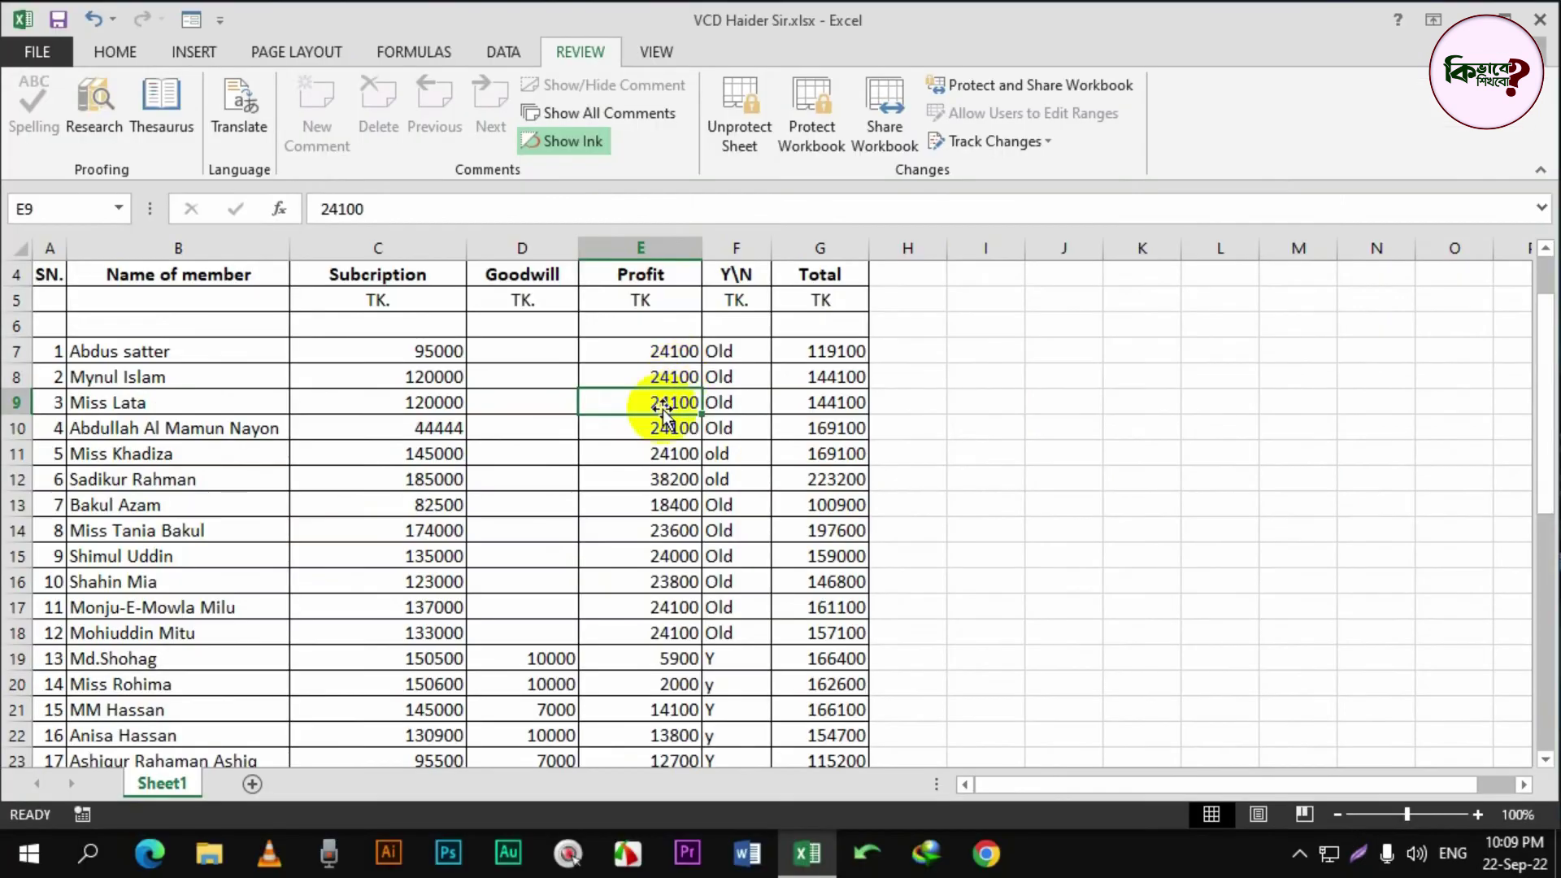
scroll(679, 465, "down", 1)
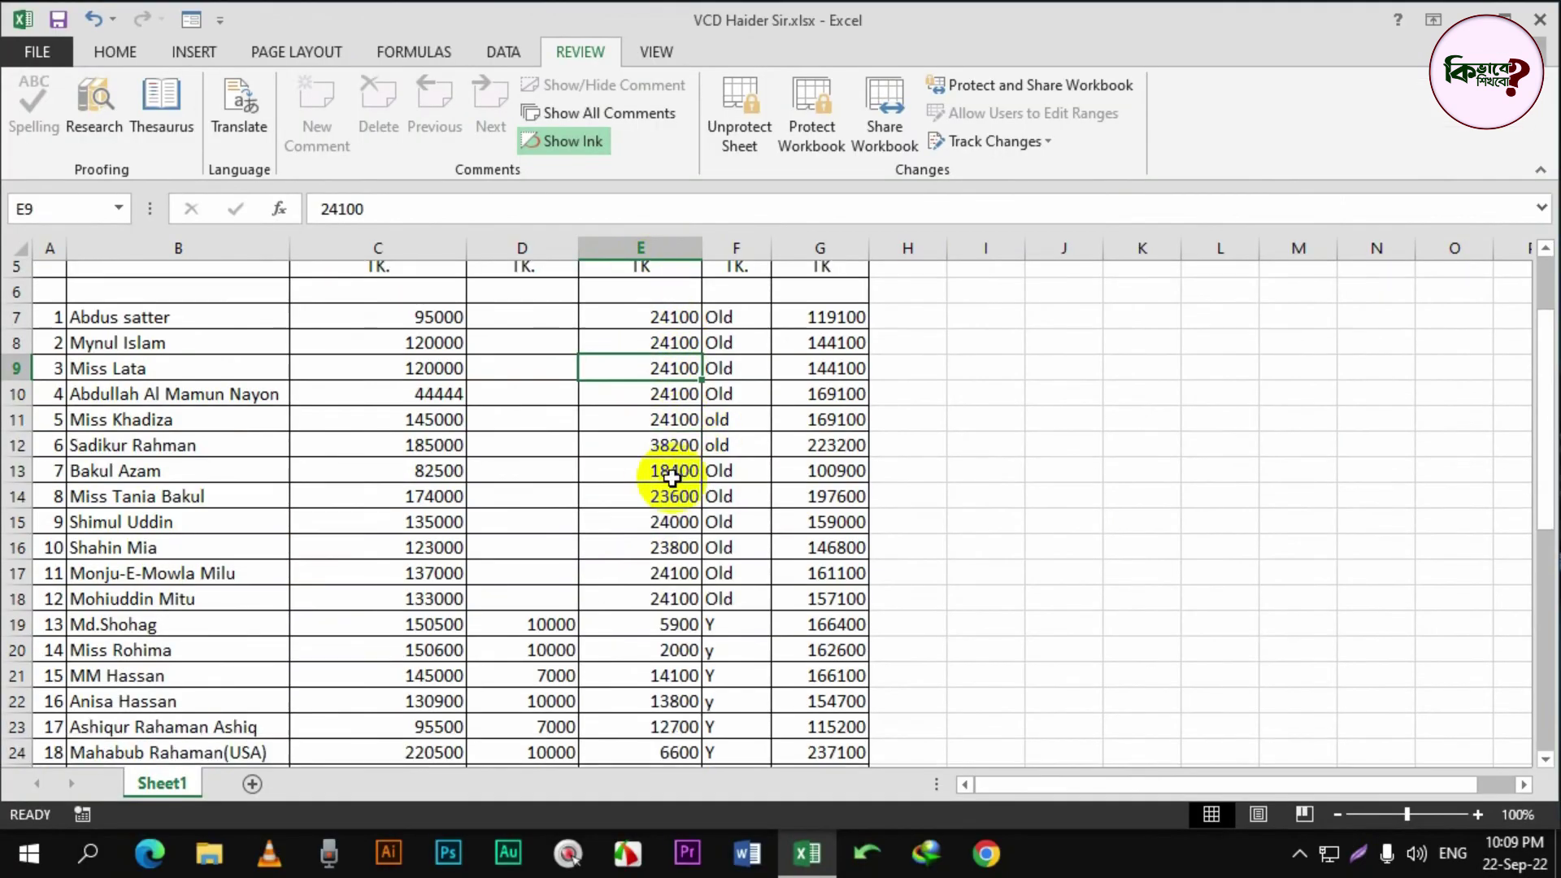
scroll(675, 464, "down", 4)
scroll(675, 528, "down", 4)
left_click(428, 560)
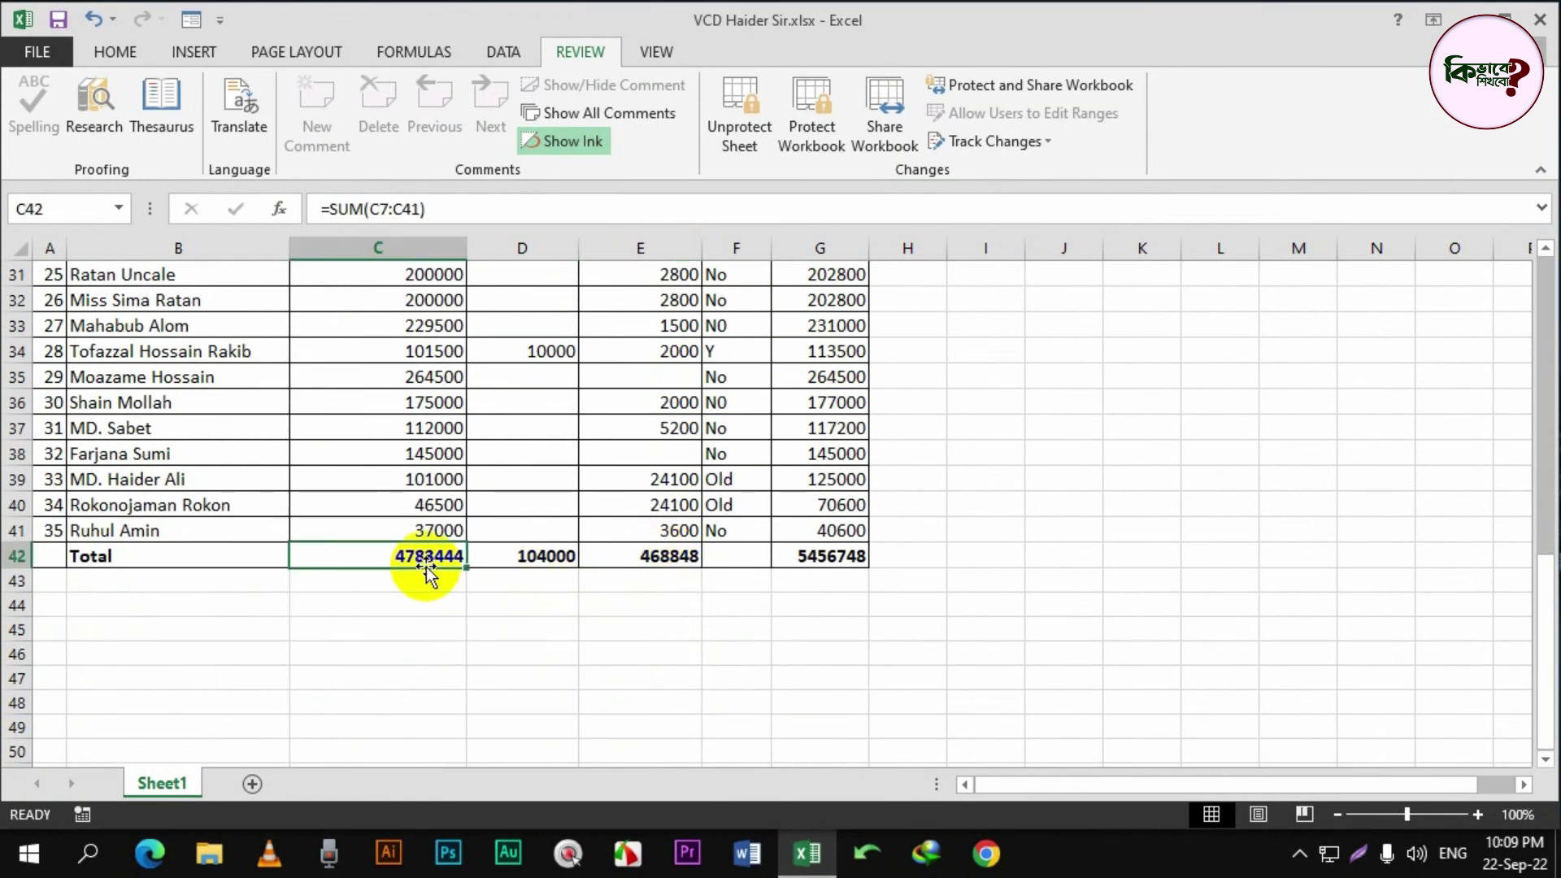
key("Delete")
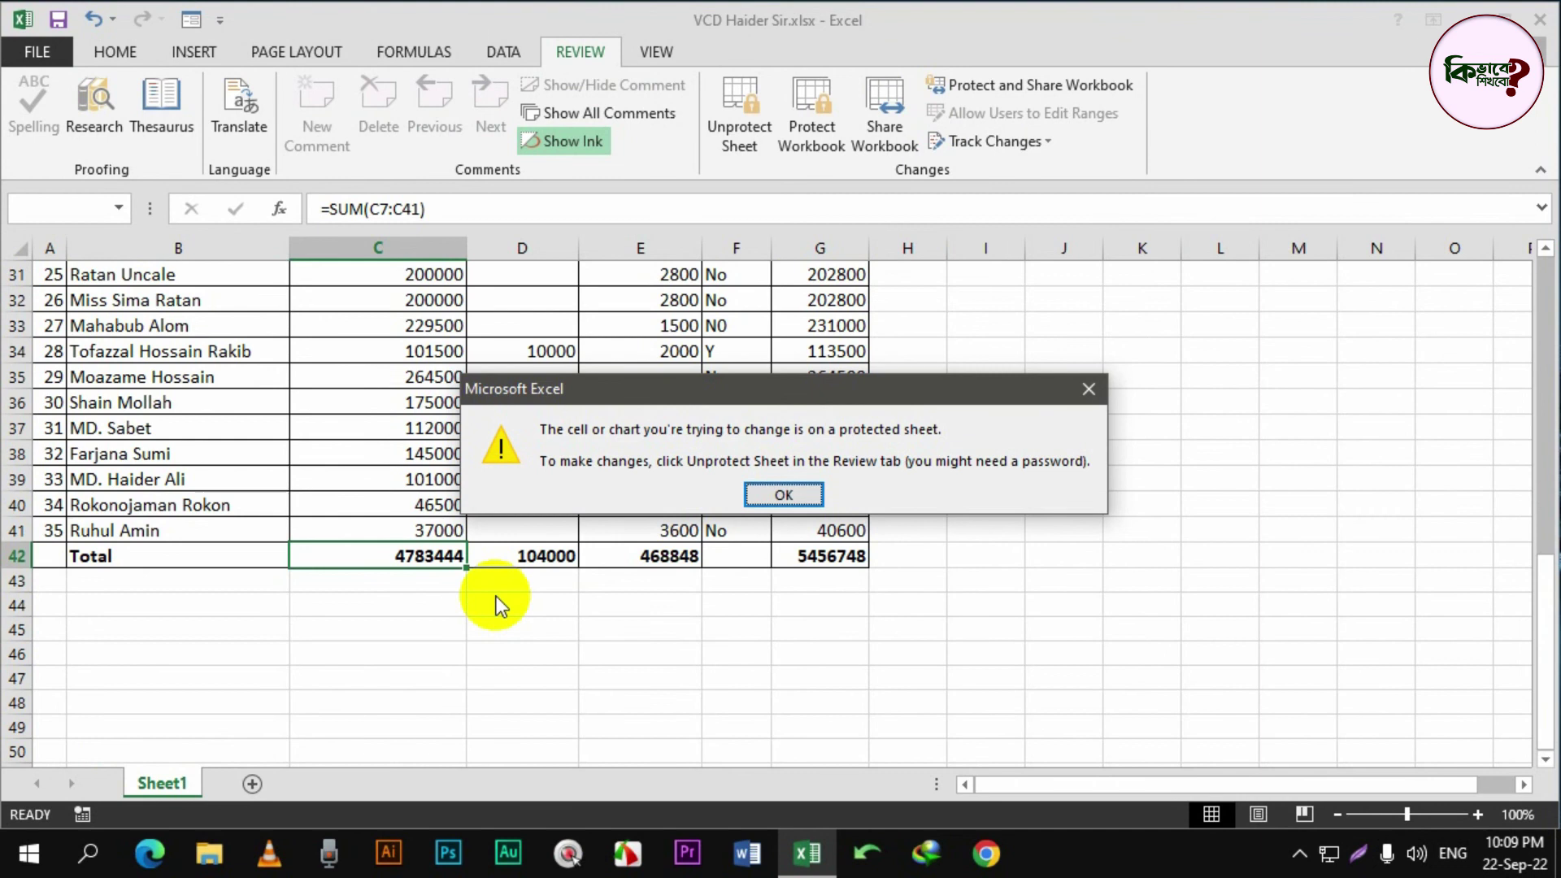
key("Return")
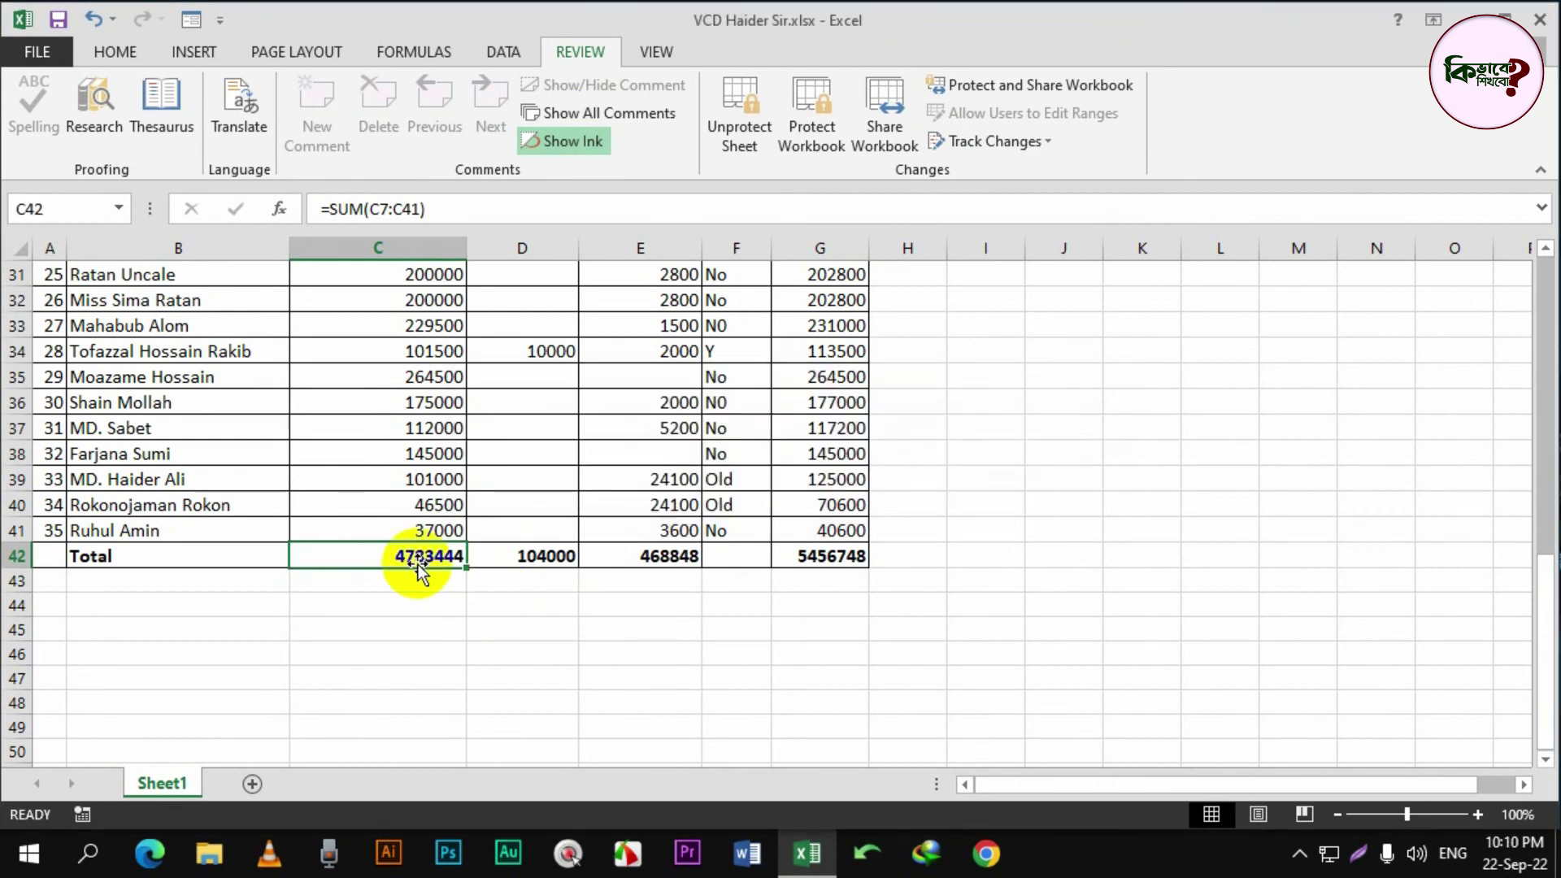